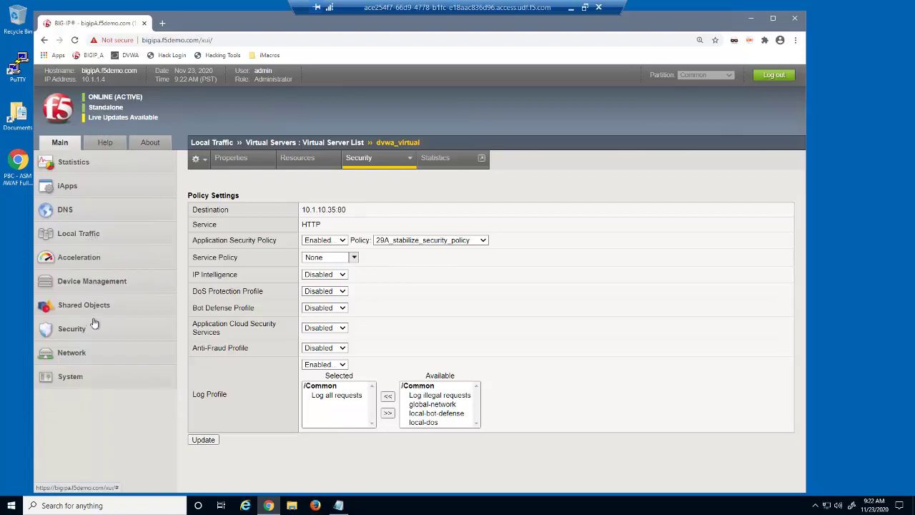
Step: Review the allowed file types, allowed HTTP URLs and parameters lists of 29A_stabilize_security_policy
mouse_move(108, 383)
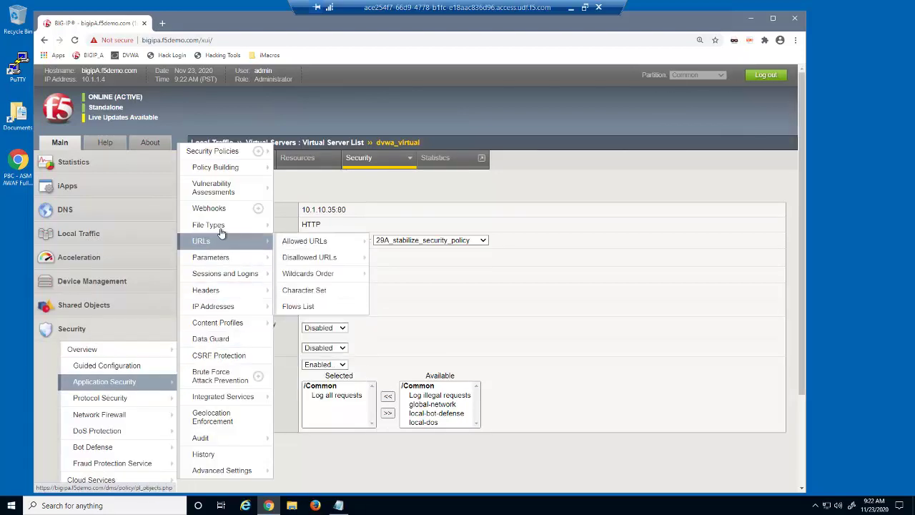
click(299, 225)
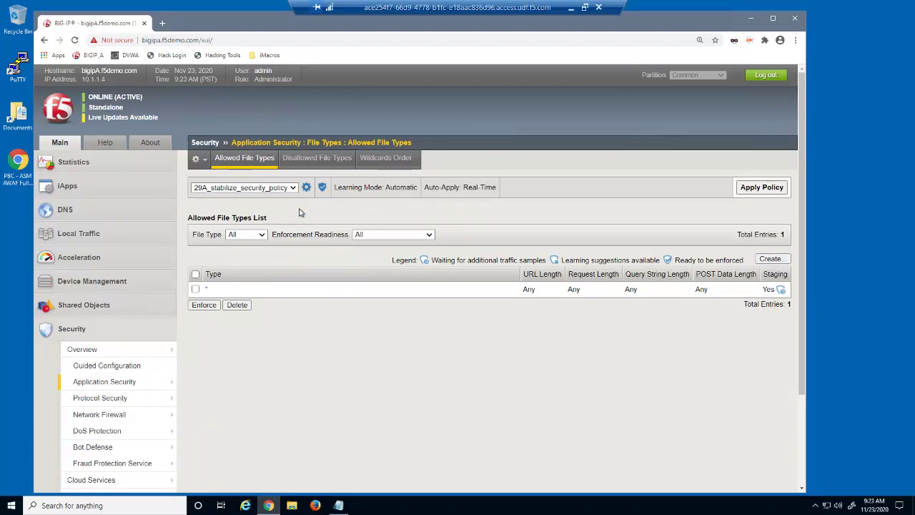
mouse_move(146, 383)
mouse_move(238, 243)
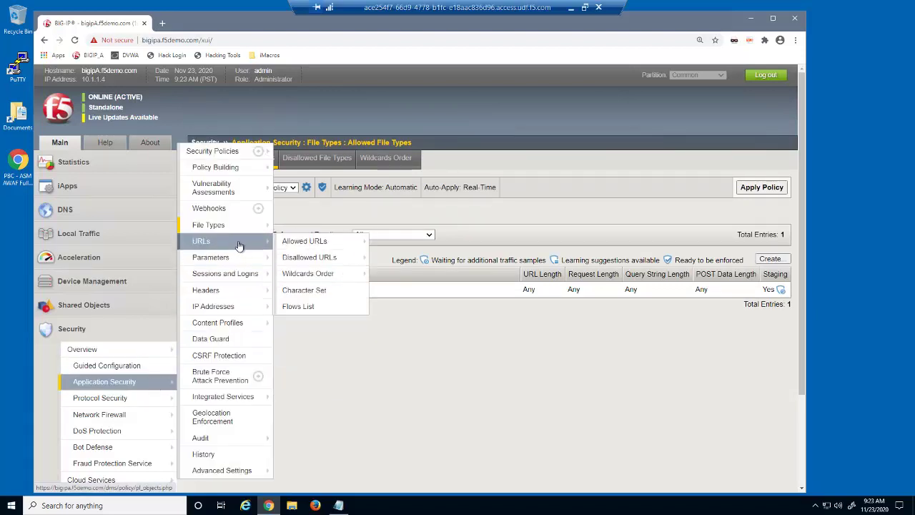
click(288, 245)
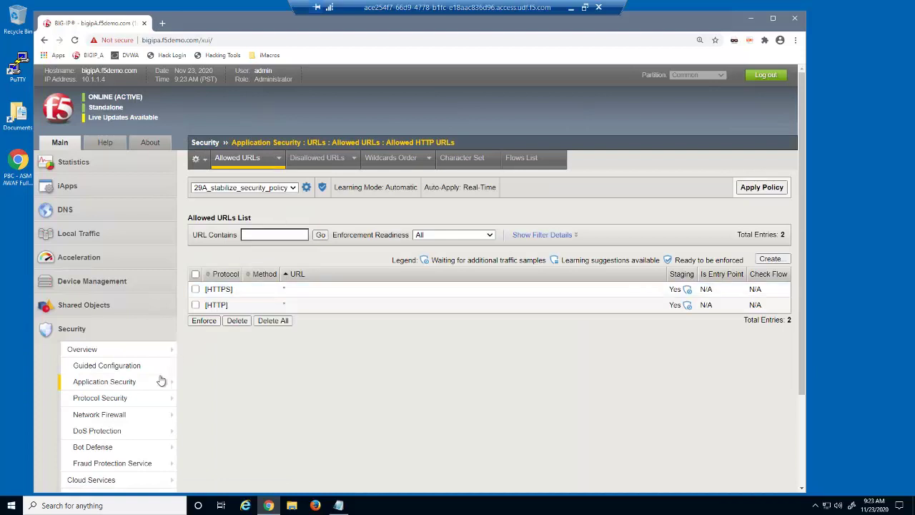
mouse_move(164, 379)
mouse_move(237, 259)
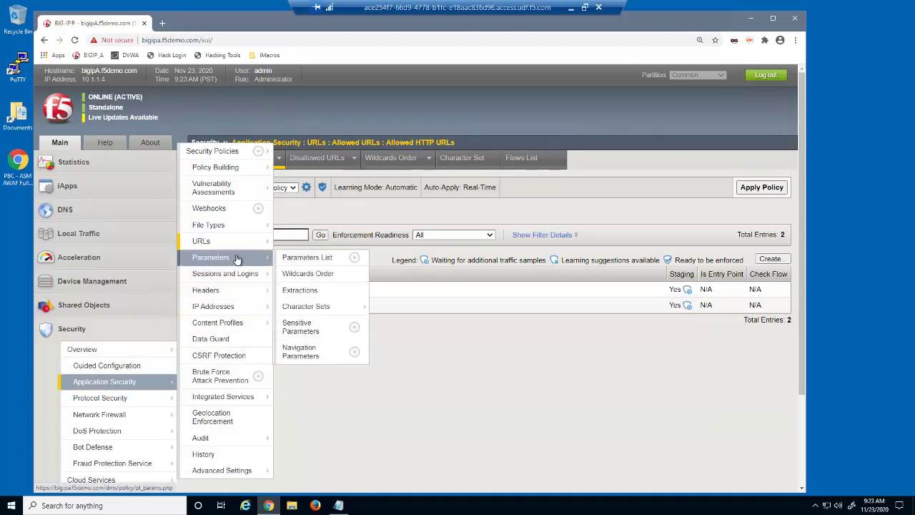
click(294, 257)
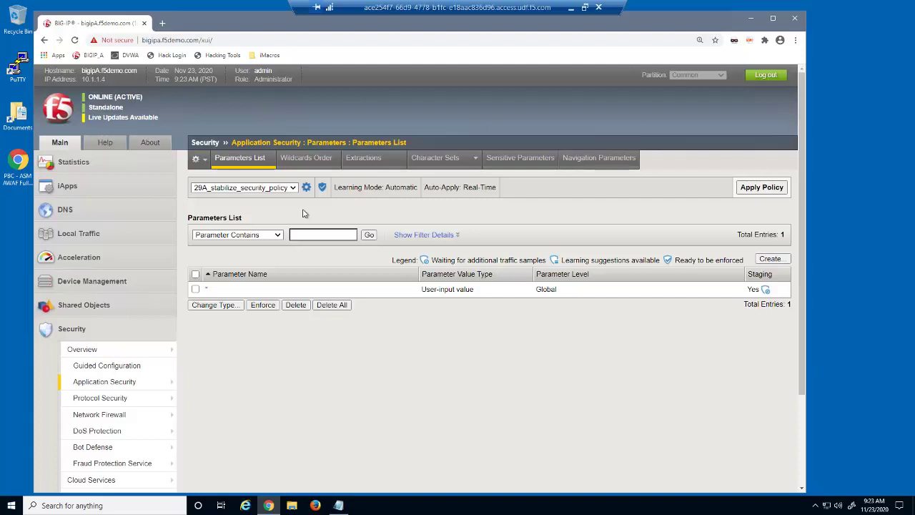
Step: Switch to a new private Firefox window and show the iMacros sidebar
right_click(315, 506)
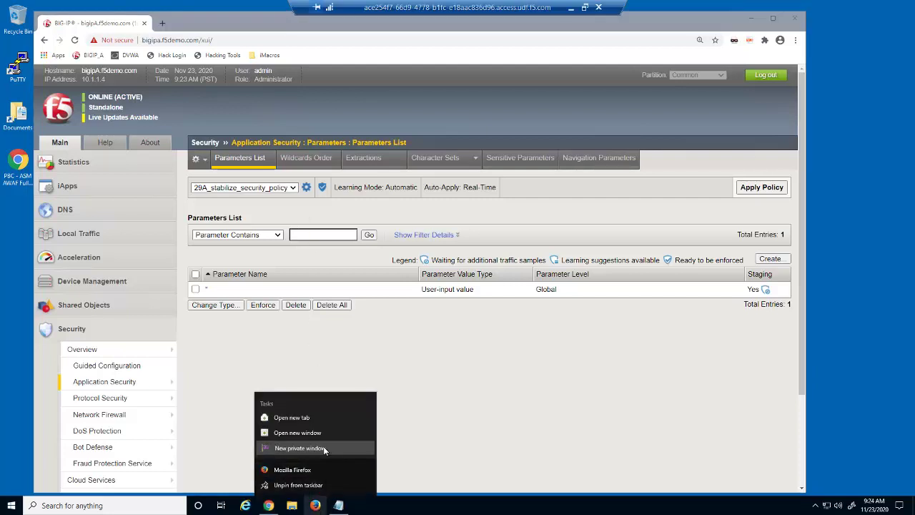
click(298, 447)
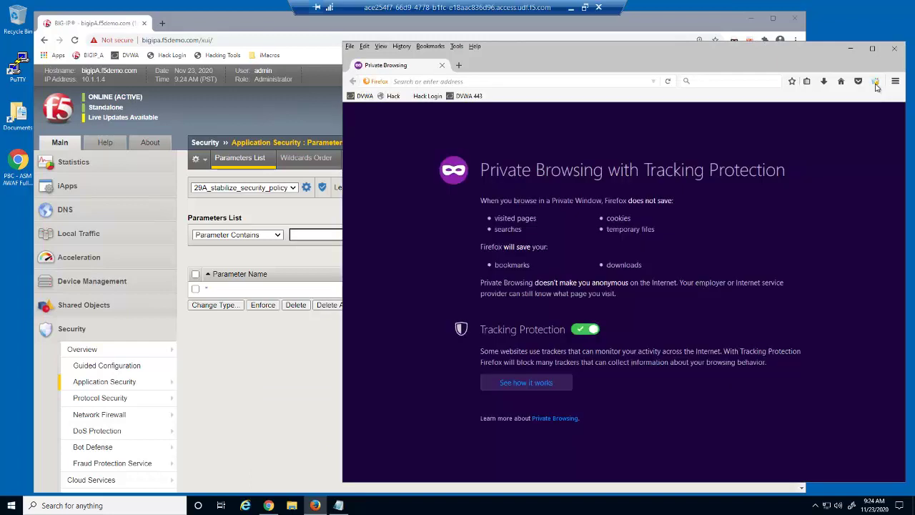
click(875, 80)
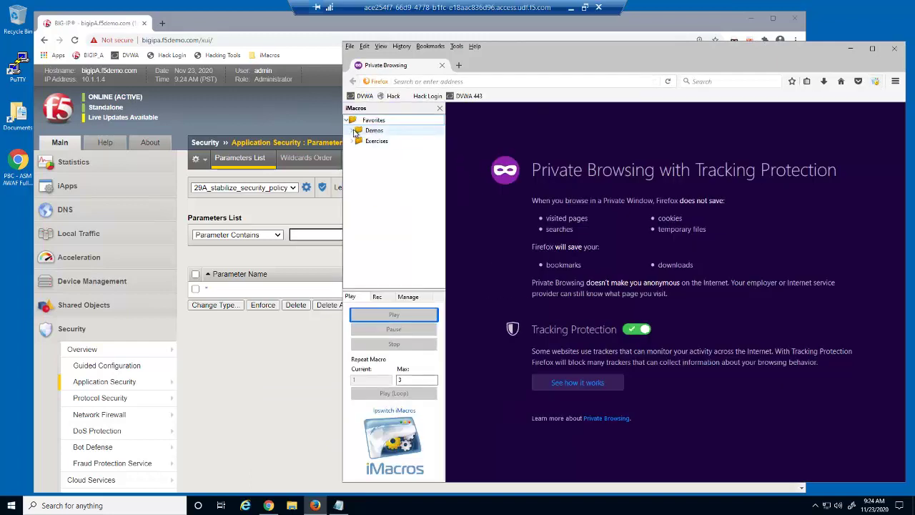
Step: Play the 29A build.iim macro from the Demos folder in a loop, and close the private Firefox window
double_click(374, 130)
scroll(441, 199, down, 2)
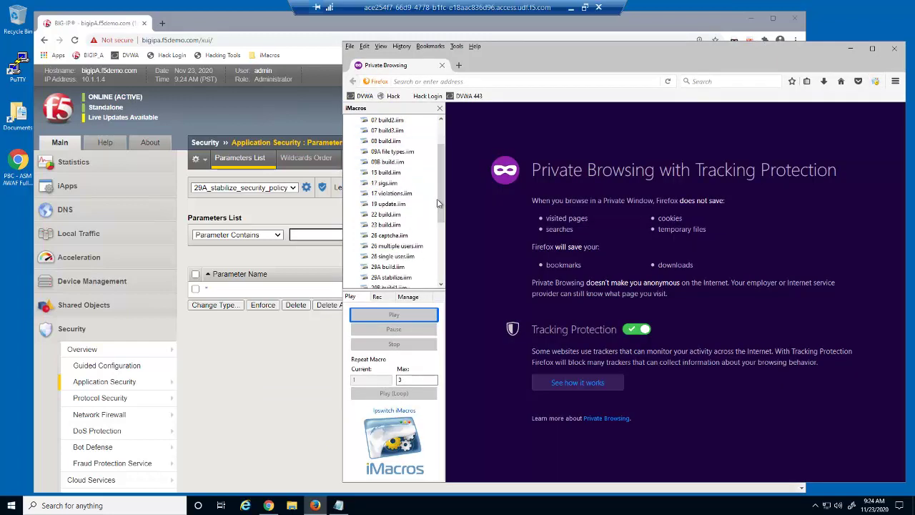
click(408, 267)
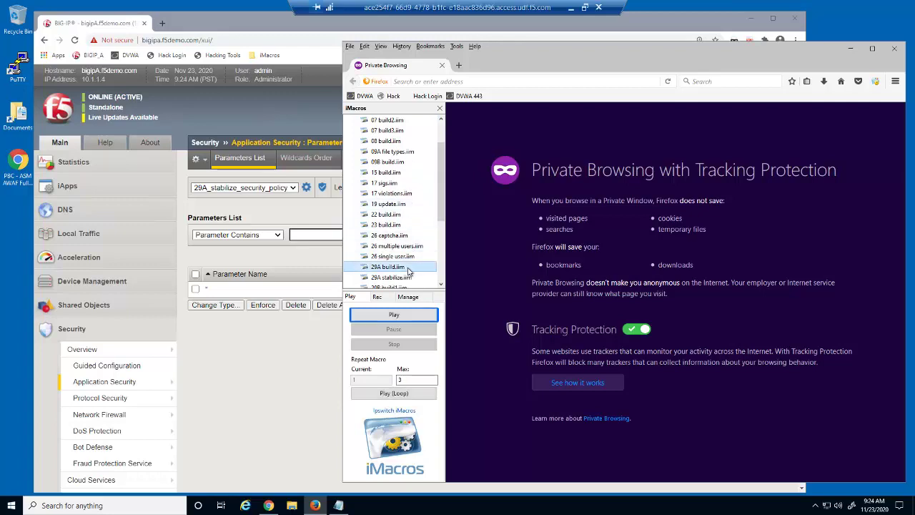
click(432, 396)
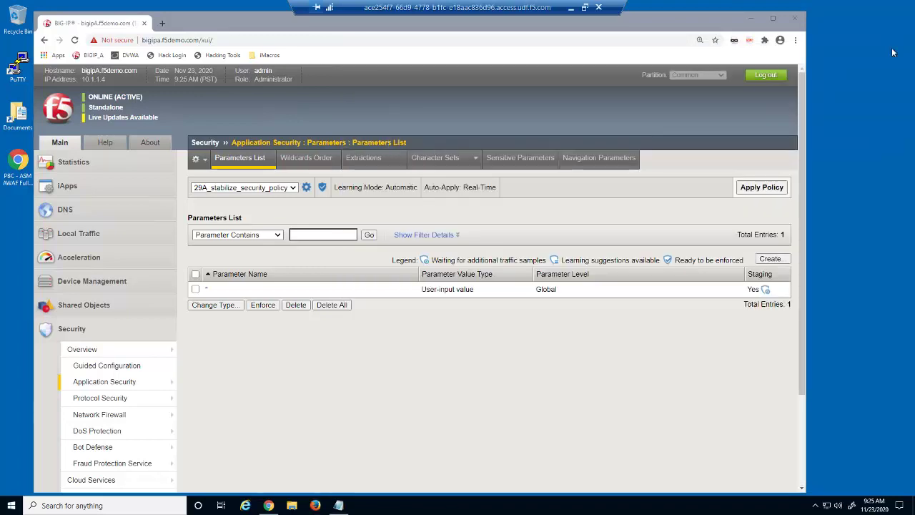
click(894, 49)
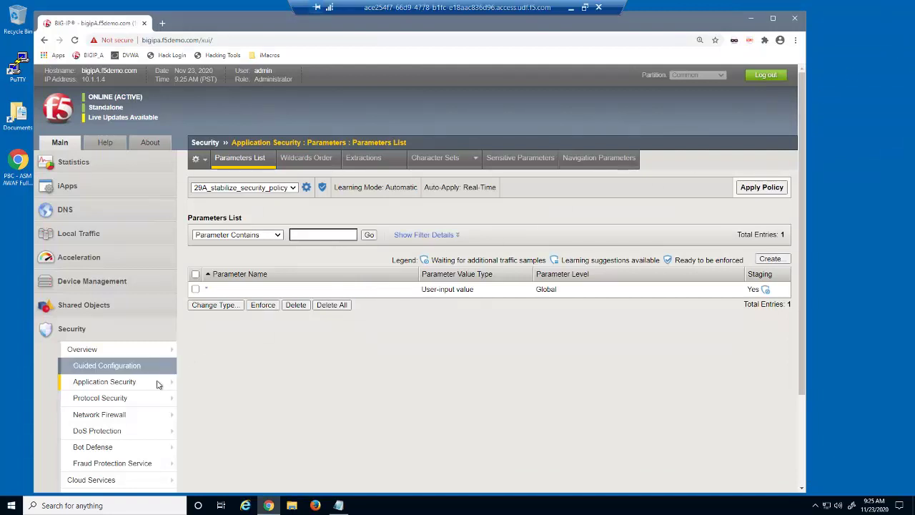
Step: Check the entries learned by the policy in the allowed file types and allowed HTTP URLs lists
mouse_move(157, 384)
mouse_move(236, 227)
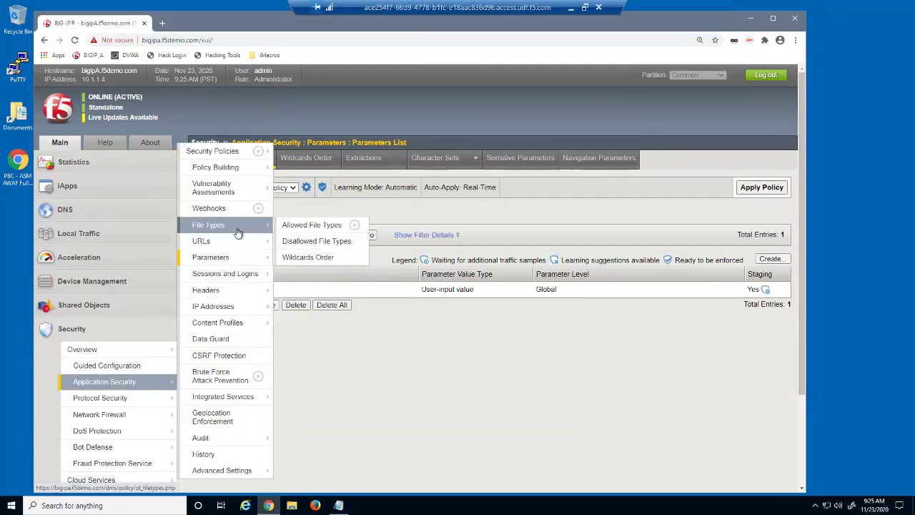
click(300, 227)
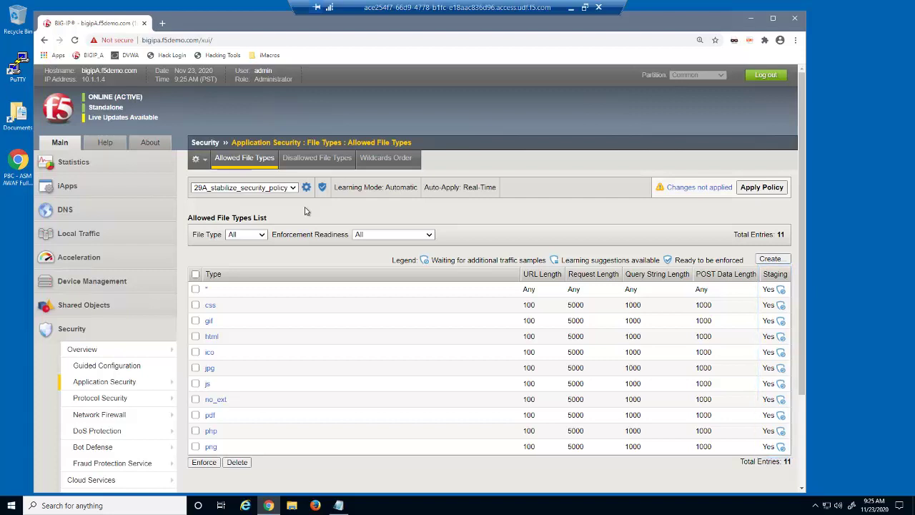
mouse_move(153, 382)
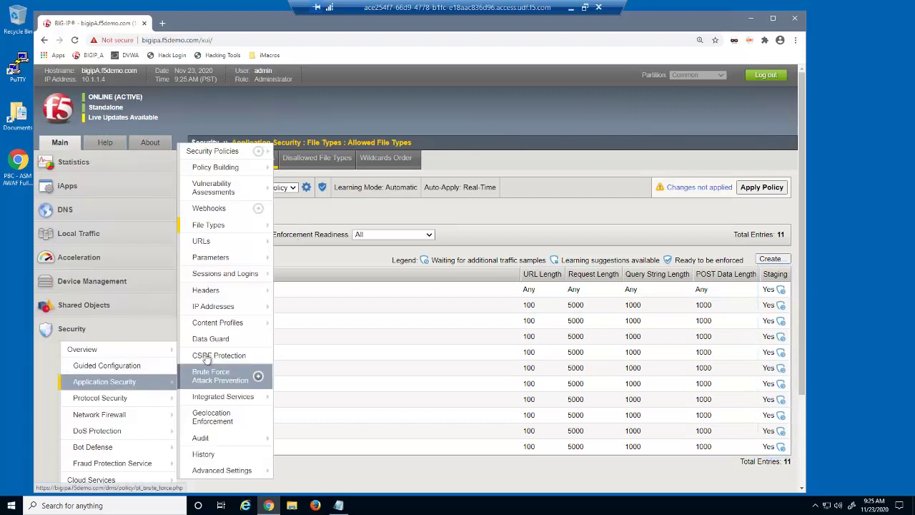
mouse_move(224, 241)
click(293, 245)
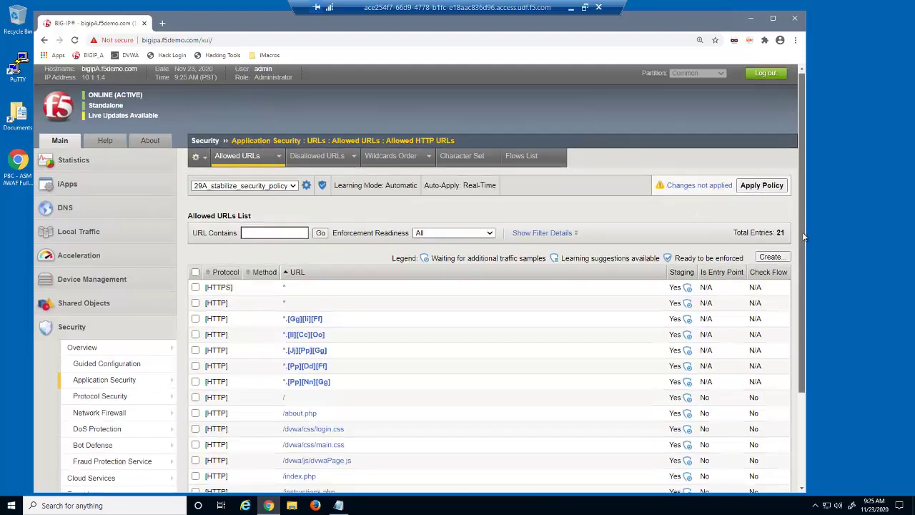
drag(799, 219, 801, 338)
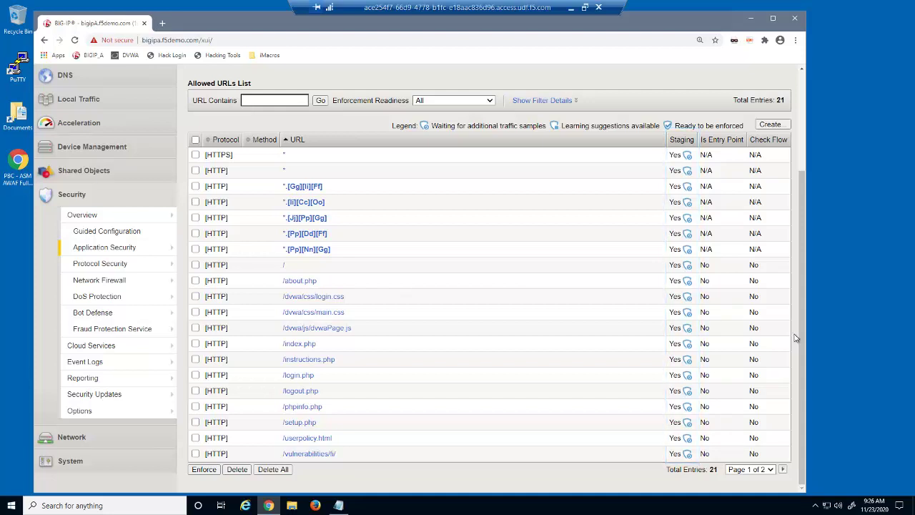
Step: Review the learned parameters list and open the properties of the "name" parameter
mouse_move(148, 251)
mouse_move(200, 262)
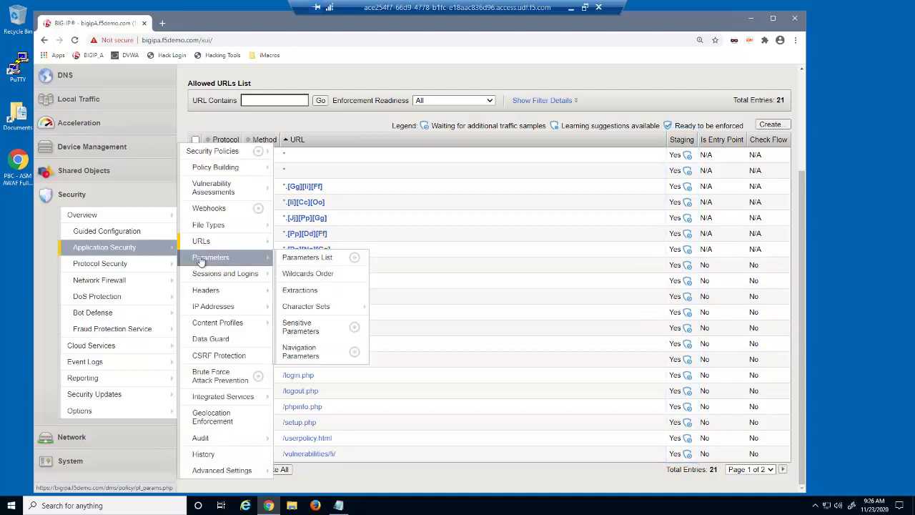
click(290, 258)
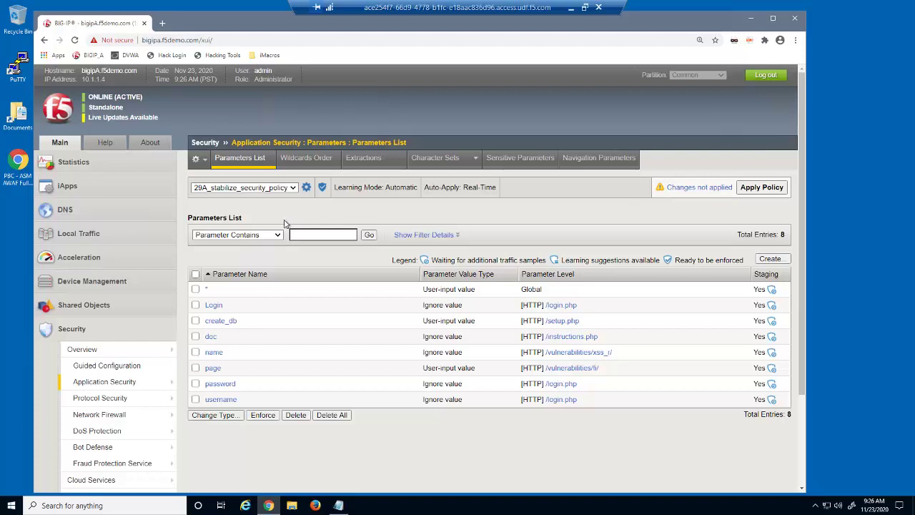
click(214, 352)
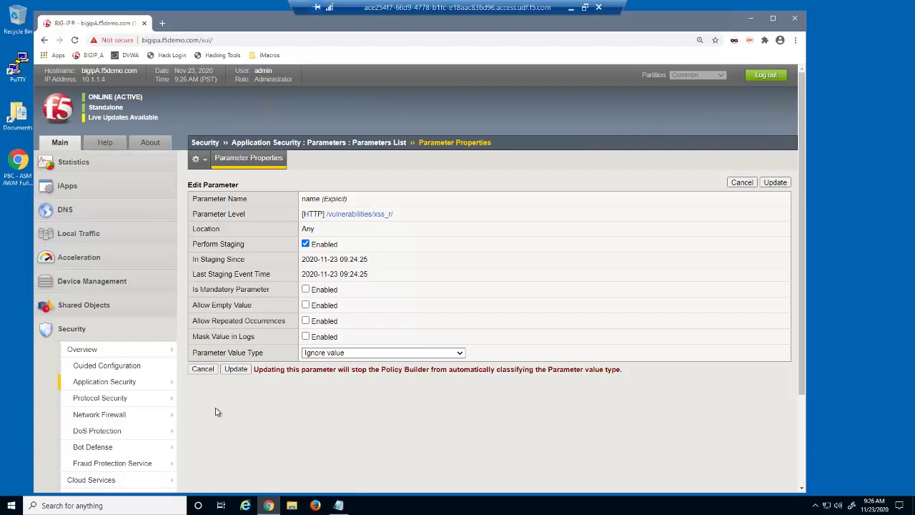
Step: Open the policy's Learning and Blocking Settings and switch the Policy Building Process view to Advanced
mouse_move(156, 385)
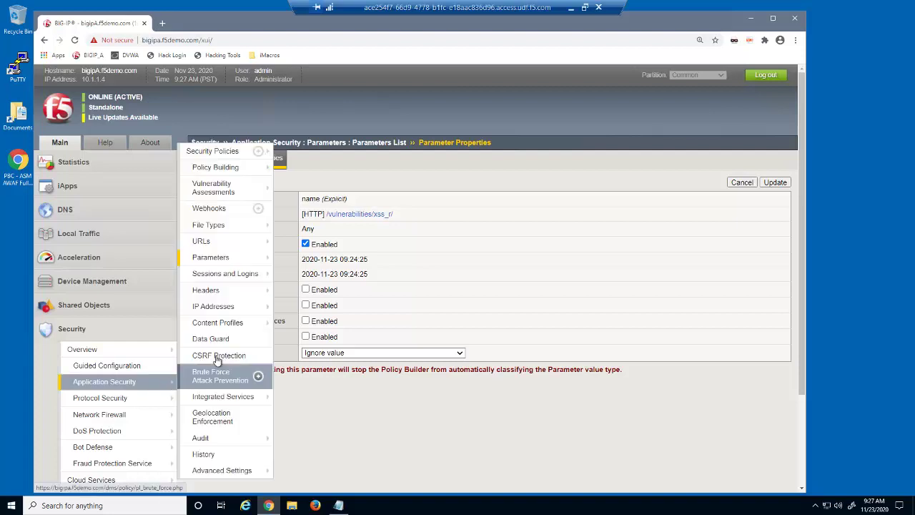
mouse_move(222, 169)
click(302, 189)
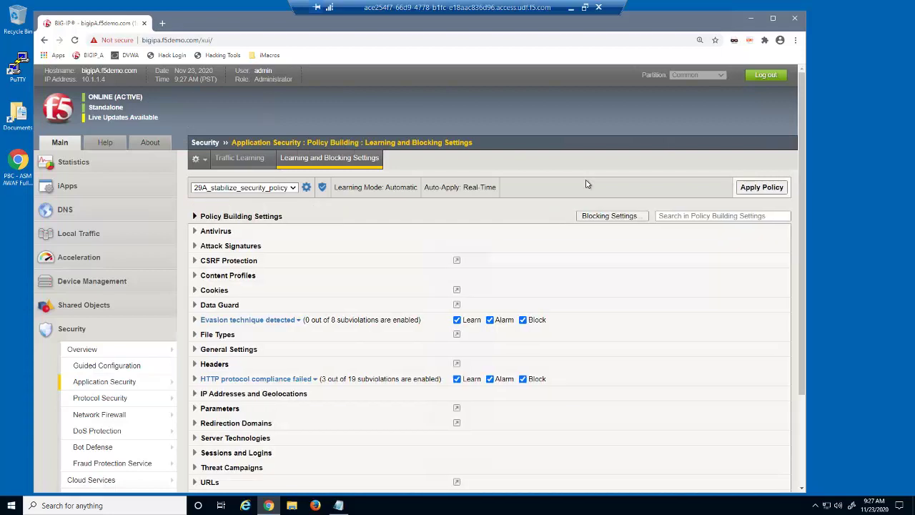
drag(801, 247, 802, 389)
click(784, 382)
click(782, 413)
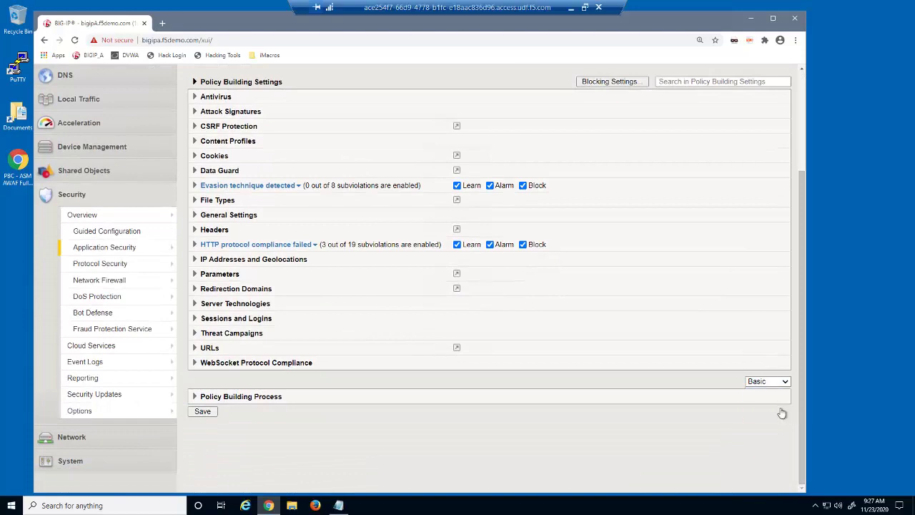
Step: In the Loosen Policy settings, set the untrusted traffic minimum to 0 hours and the trusted traffic maximum to .0002 days
click(195, 414)
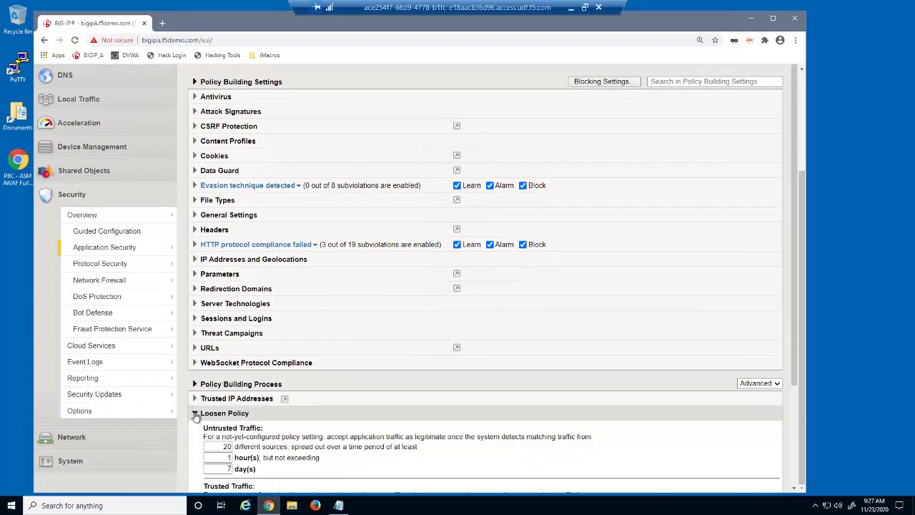
drag(803, 419, 802, 488)
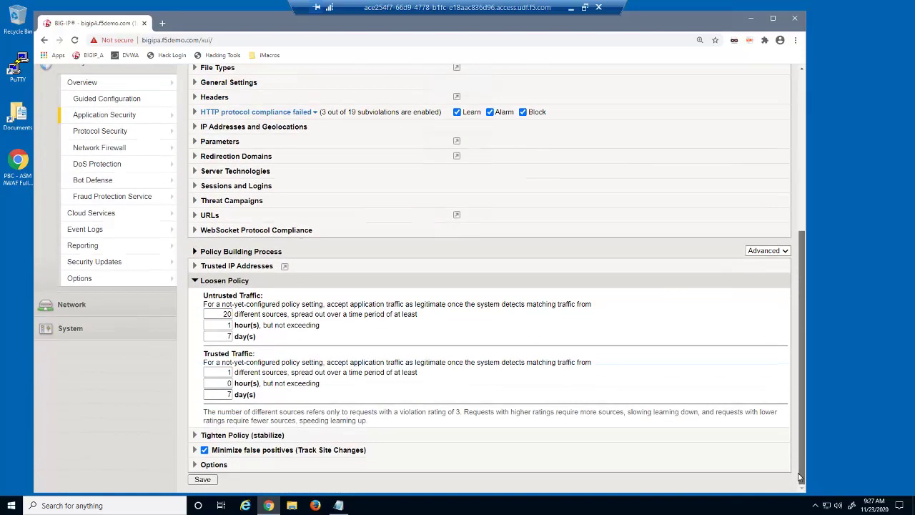
double_click(230, 326)
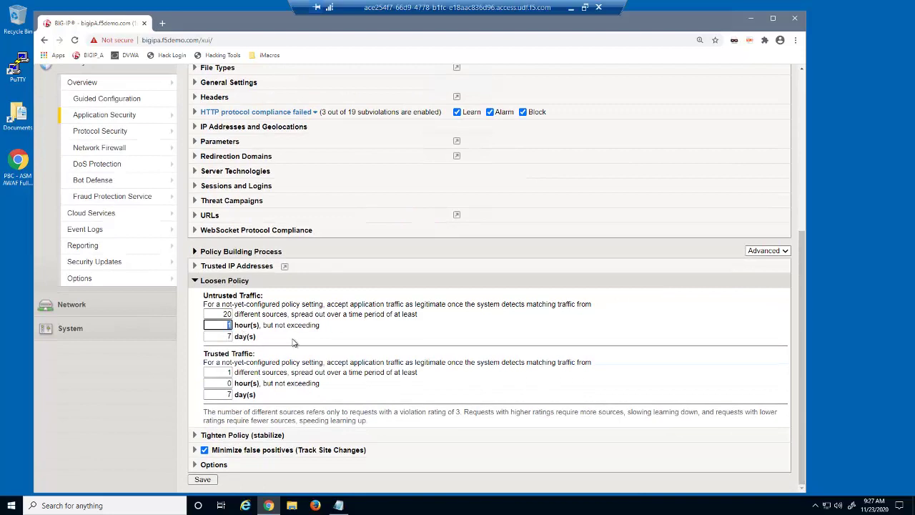
text(0)
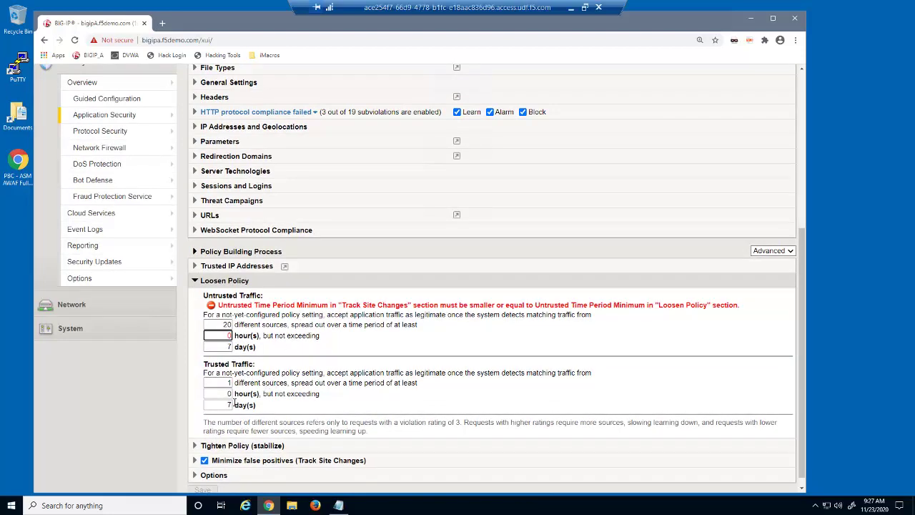
double_click(229, 405)
text(0002)
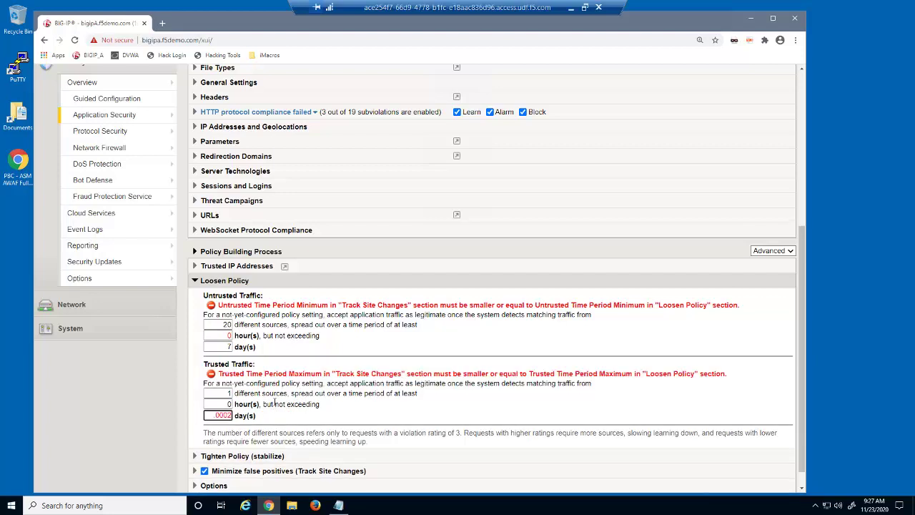
Step: Set Tighten Policy (stabilize) to 80 total requests, at least .0002 days and a learning score above 75%
click(203, 456)
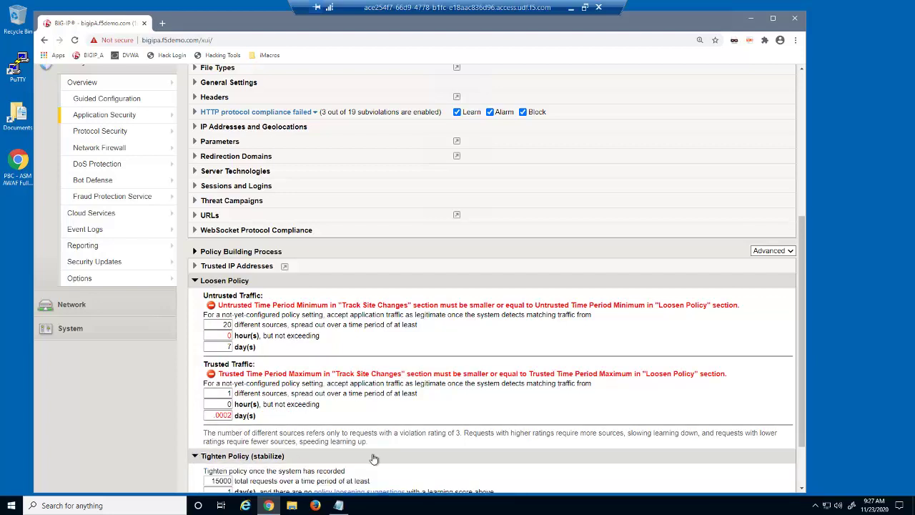
scroll(801, 437, down, 2)
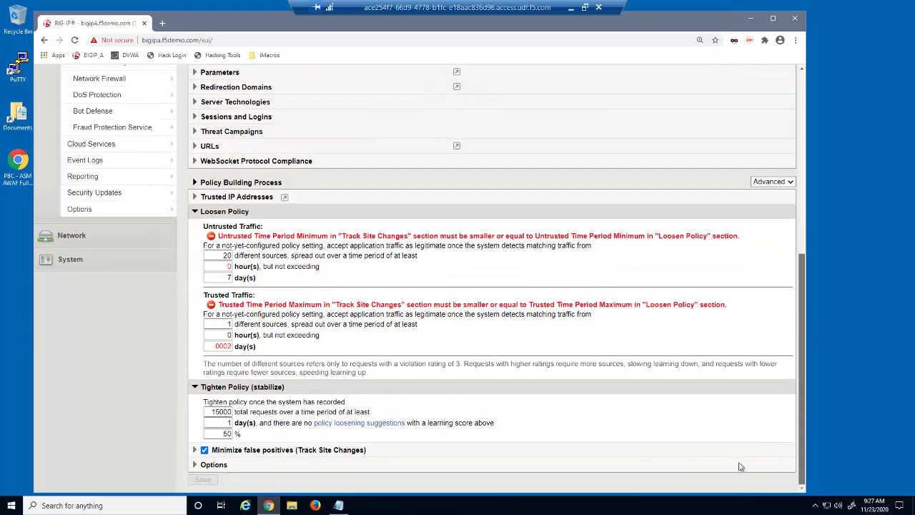
double_click(212, 412)
text(80)
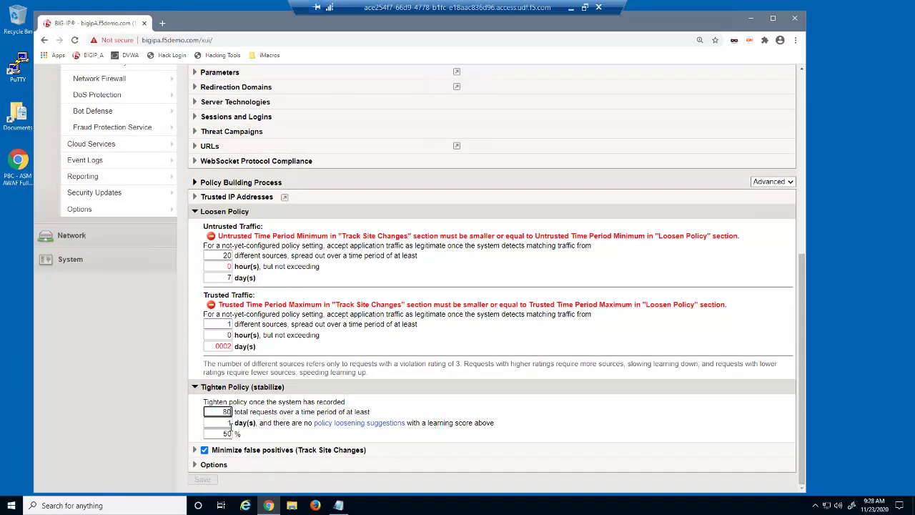
double_click(226, 423)
text(0002)
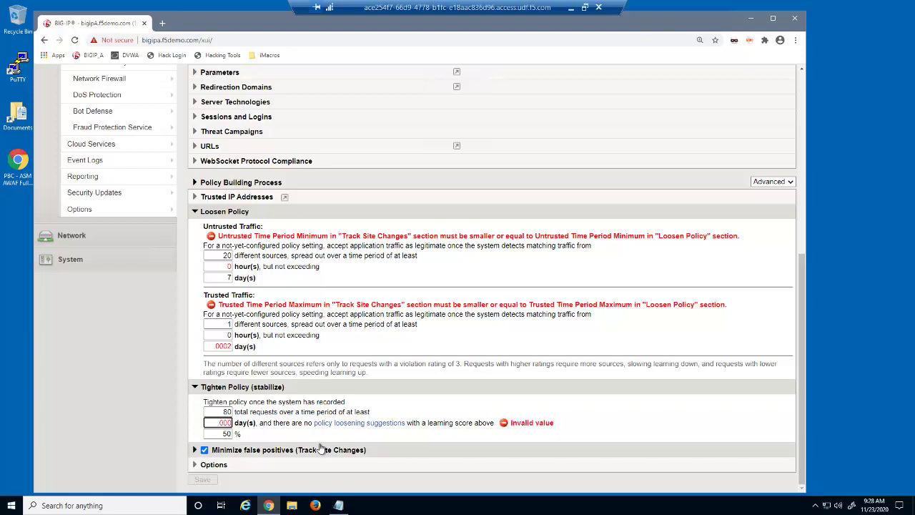
double_click(225, 434)
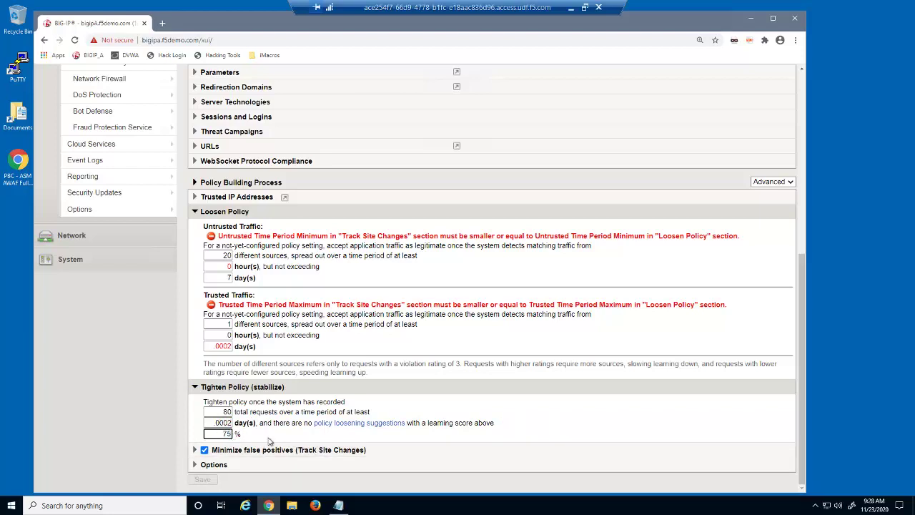
text(75)
Step: Limit Minimize false positives (Track Site Changes) to Only from Trusted Traffic and set its trusted traffic maximum to .0002 days
click(194, 450)
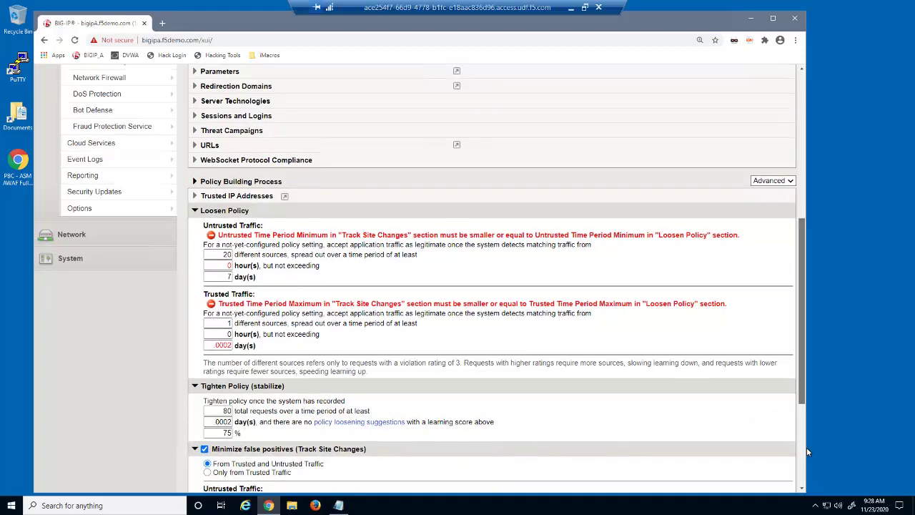
scroll(799, 404, down, 3)
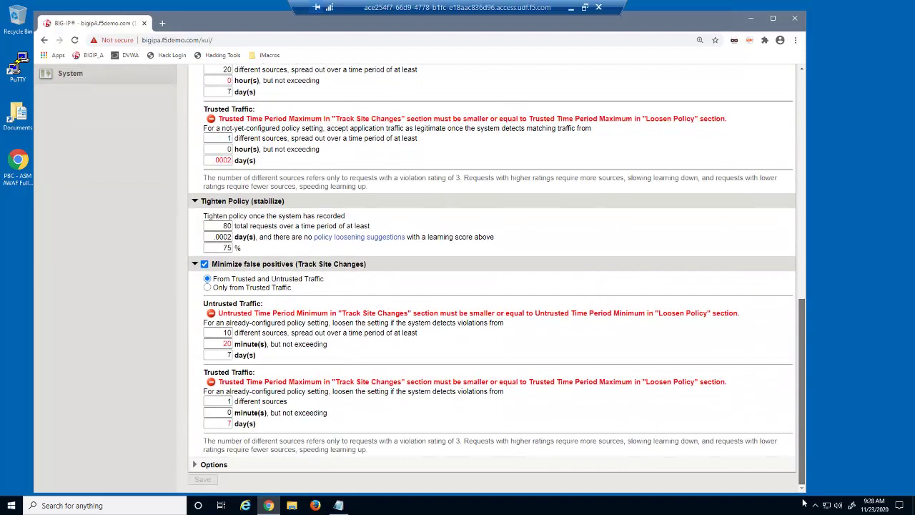
click(208, 288)
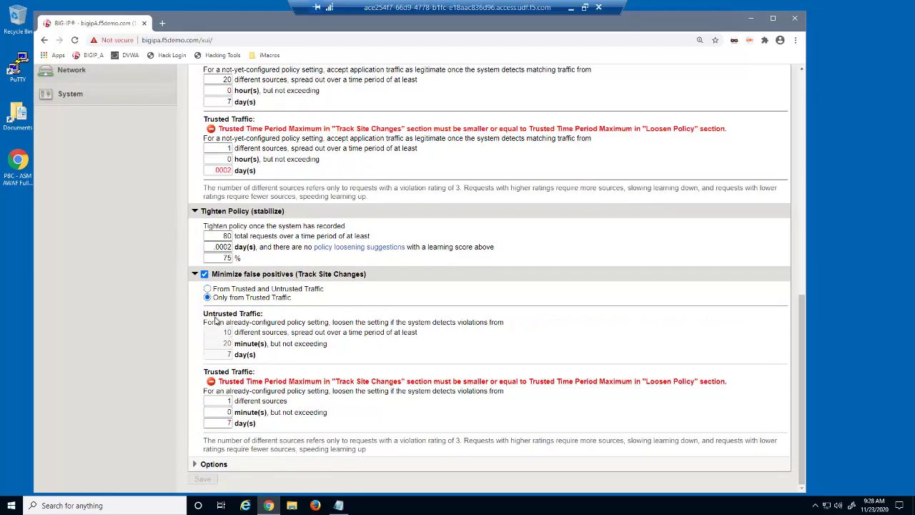
double_click(229, 424)
text(0002)
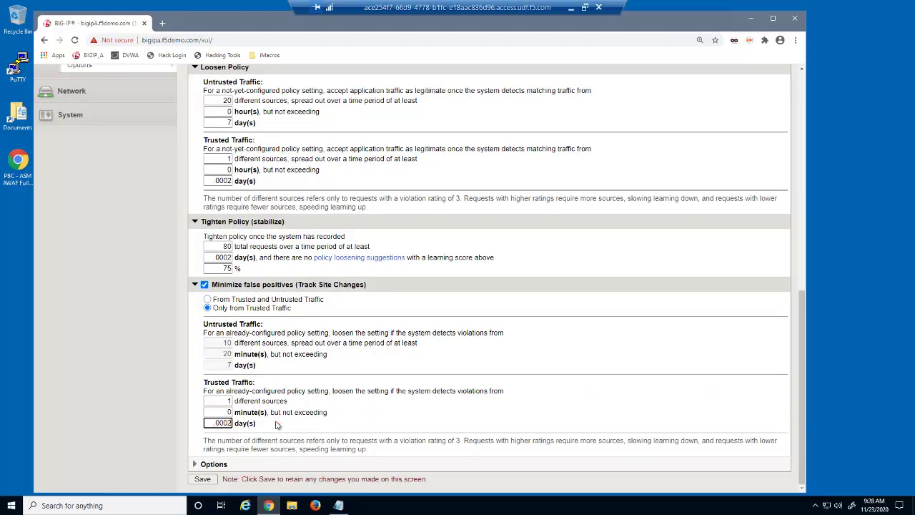
click(277, 425)
Step: Collapse the Track Site Changes, Tighten Policy and Loosen Policy sections, and expand Trusted IP Addresses to check its address list
click(195, 285)
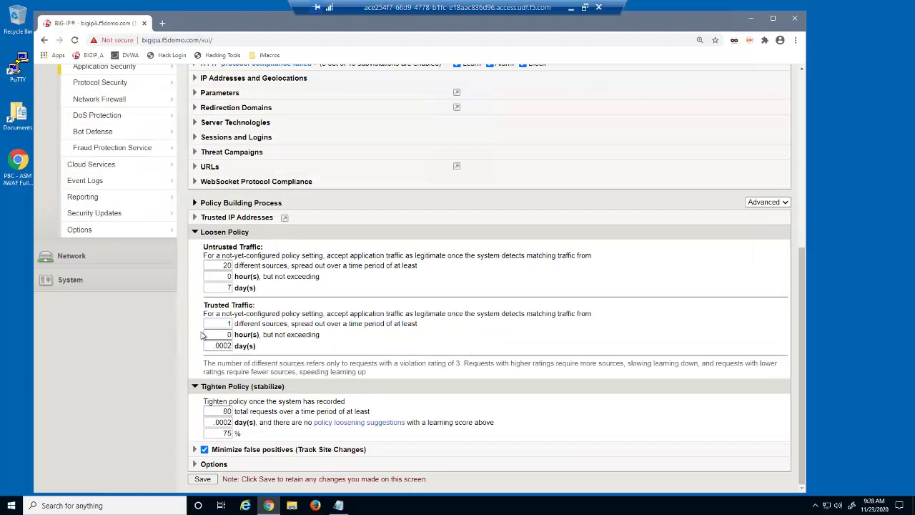
click(195, 386)
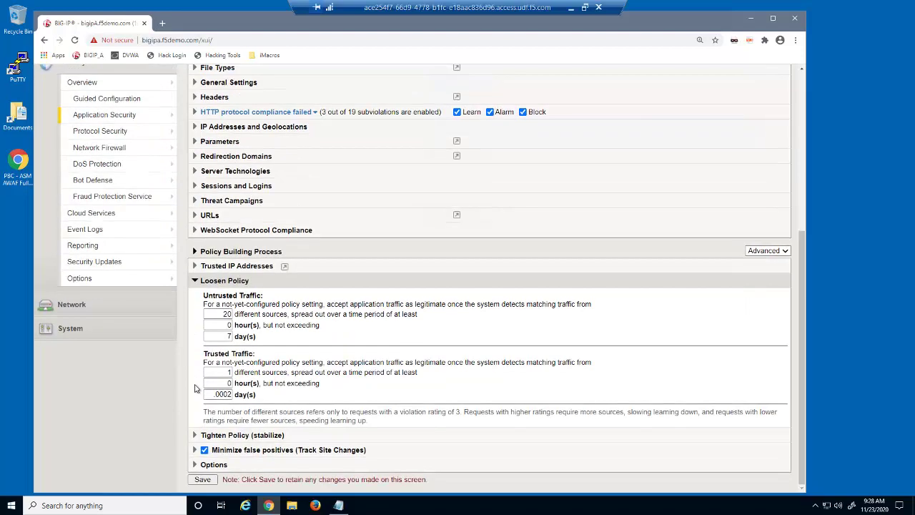
click(194, 283)
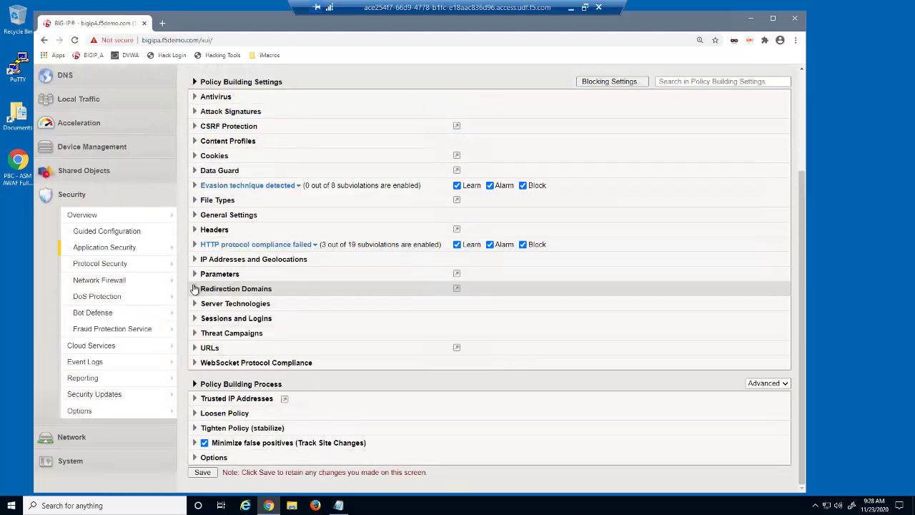
click(195, 399)
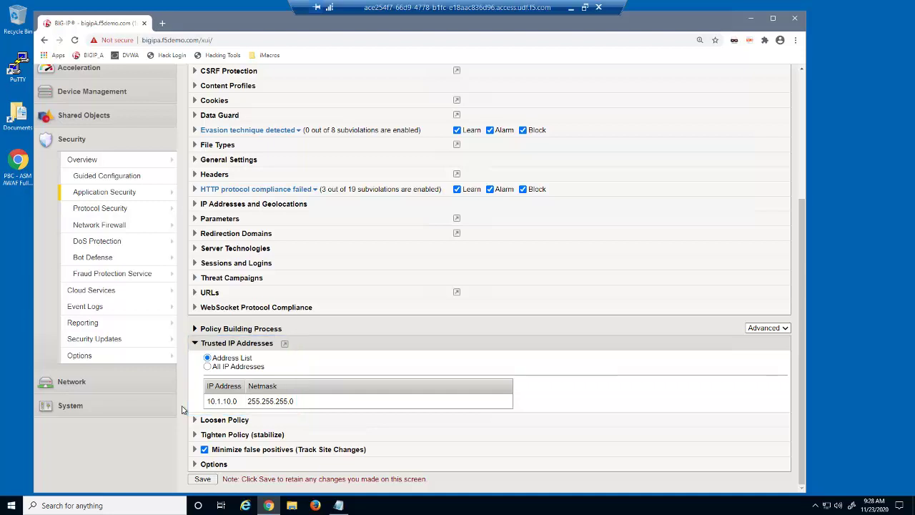
Step: Save the Learning and Blocking Settings and apply the 29A_stabilize_security_policy
click(203, 480)
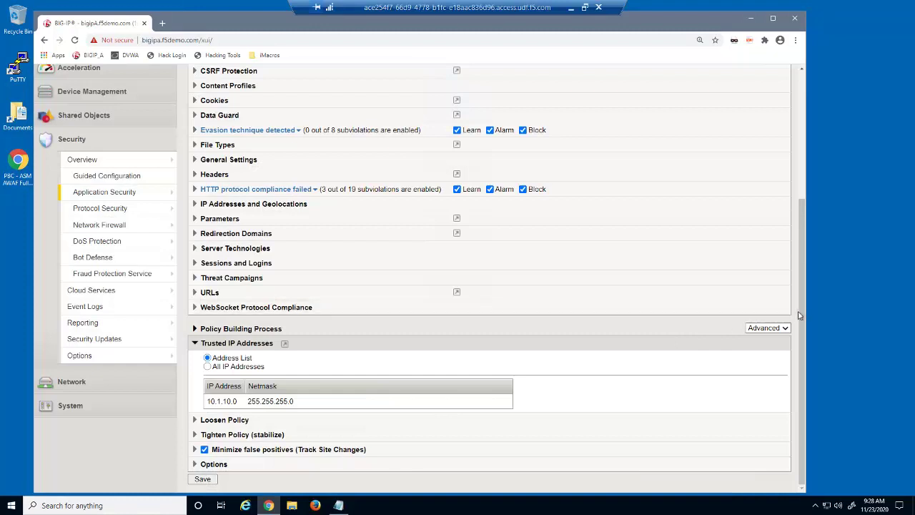
drag(804, 254, 803, 136)
click(757, 189)
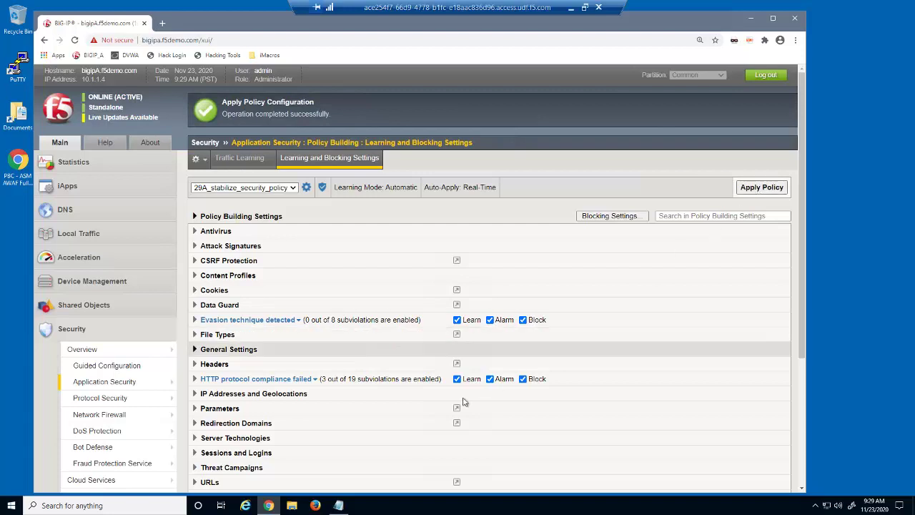
Step: Switch to a private Firefox window, run the 29A build.iim iMacros demo in a loop of 3, and close the window
right_click(315, 506)
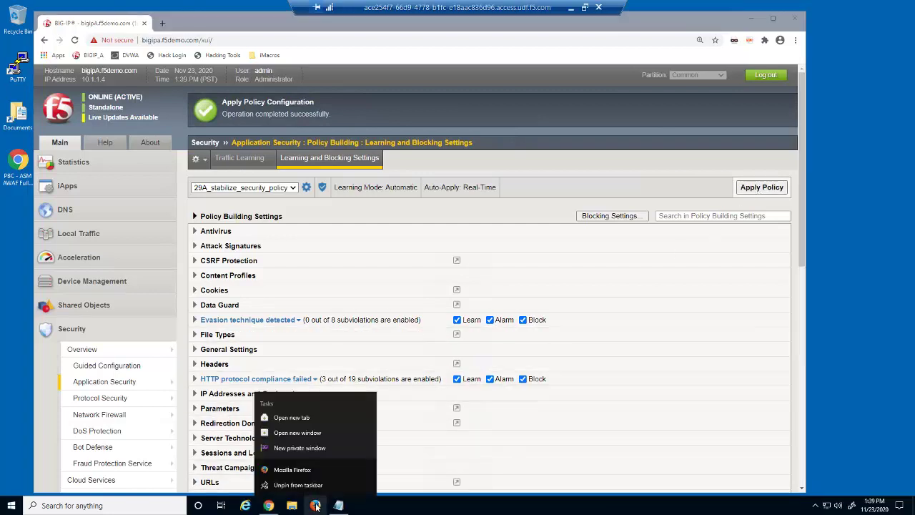
click(308, 447)
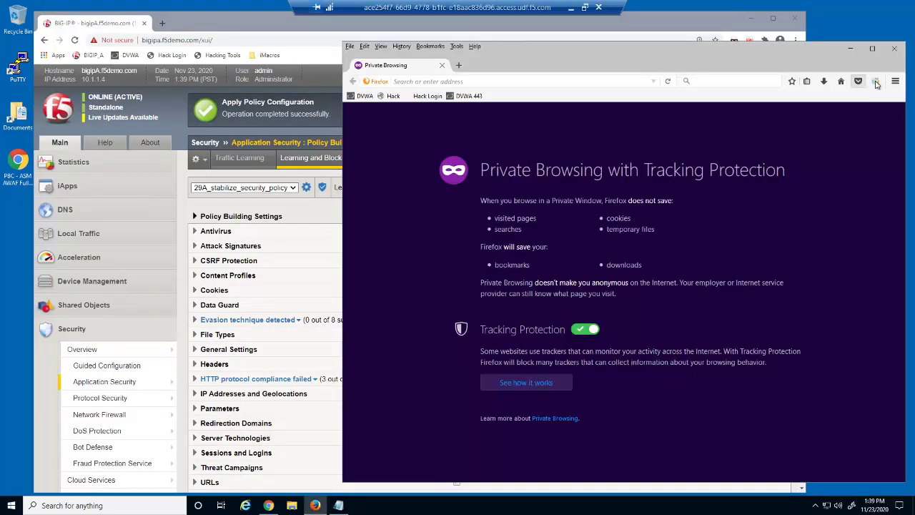
click(358, 135)
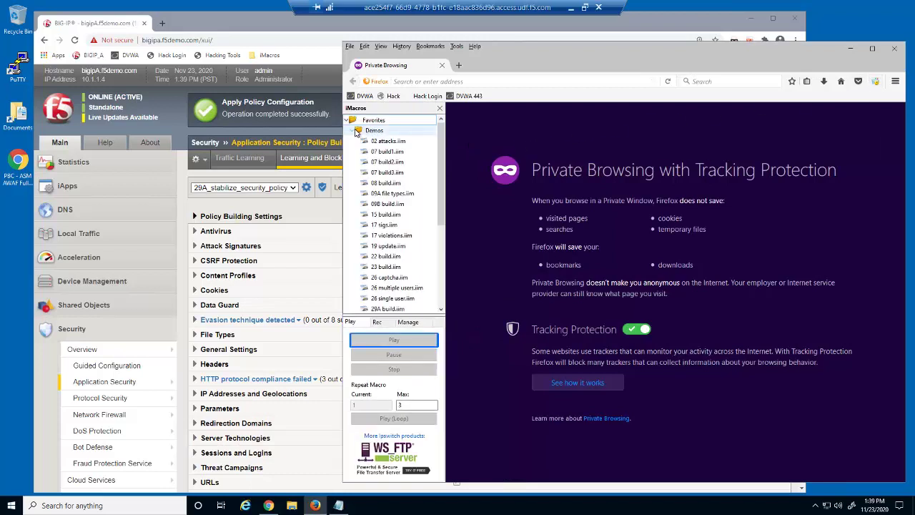
scroll(442, 208, down, 1)
scroll(444, 216, down, 1)
click(422, 246)
click(433, 422)
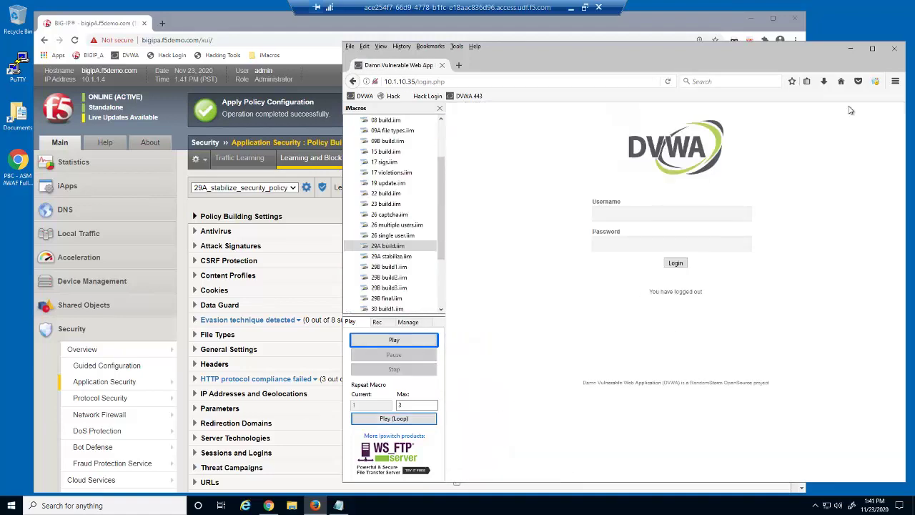
click(894, 49)
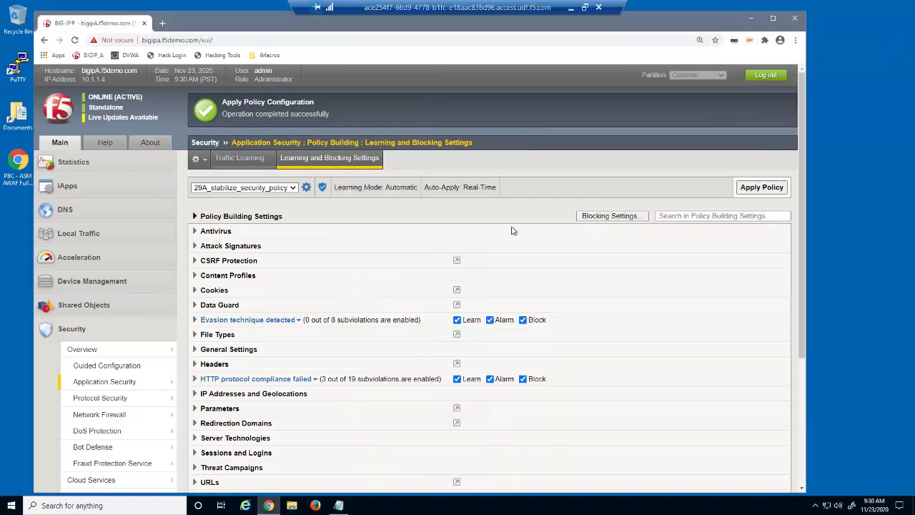
Step: From the policy's parameters list, open the "name" parameter and review its staging and data type settings
mouse_move(149, 384)
mouse_move(227, 263)
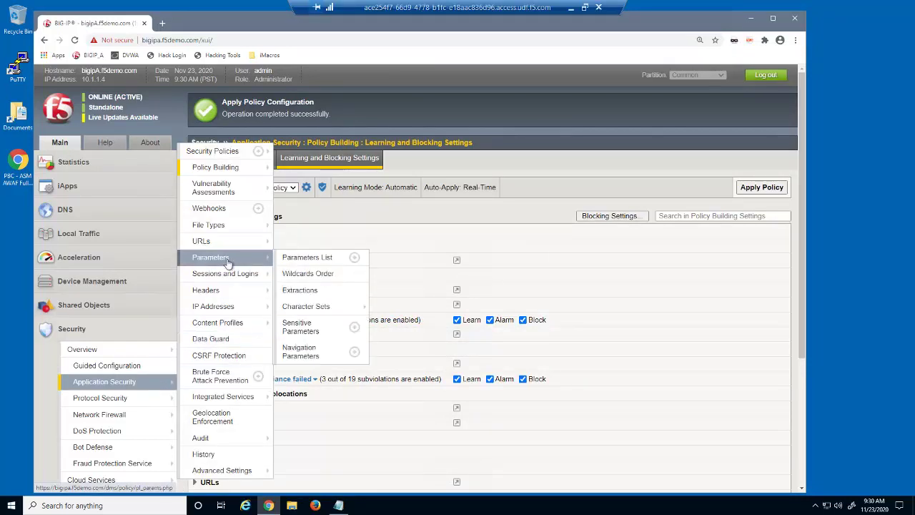
click(300, 257)
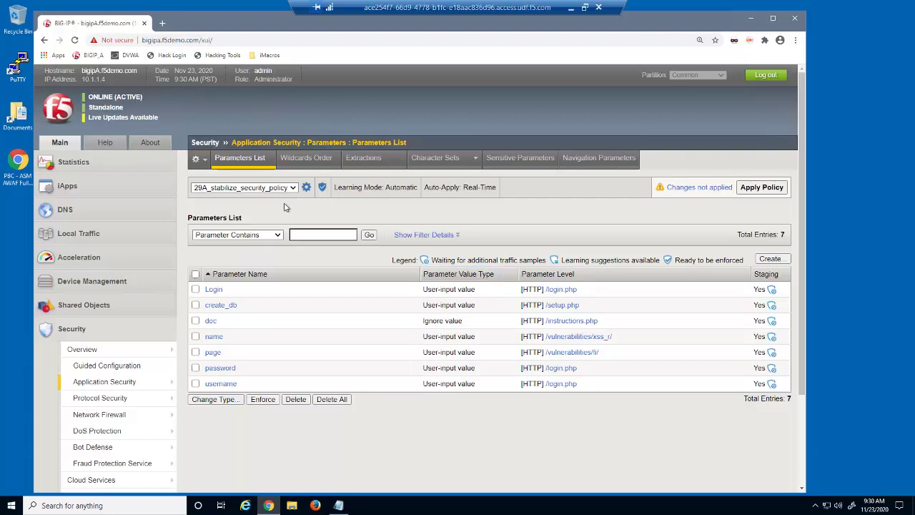
click(212, 341)
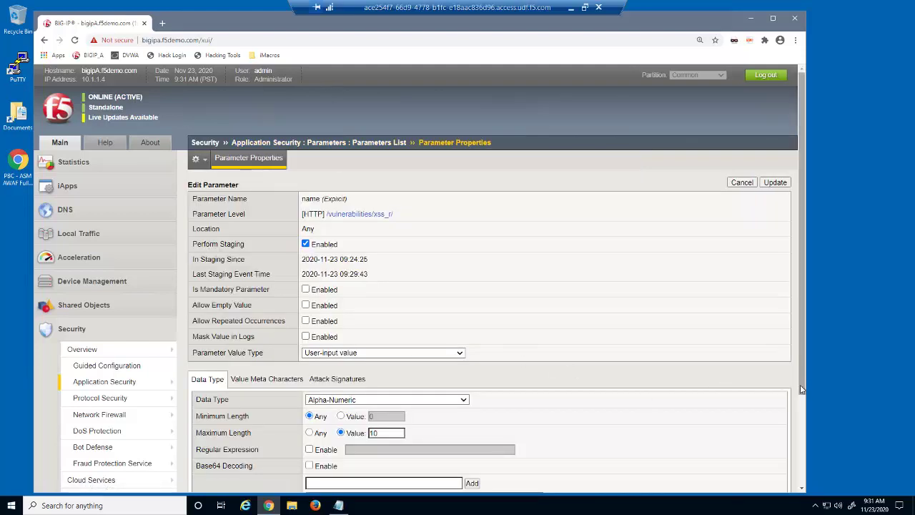
scroll(801, 387, down, 2)
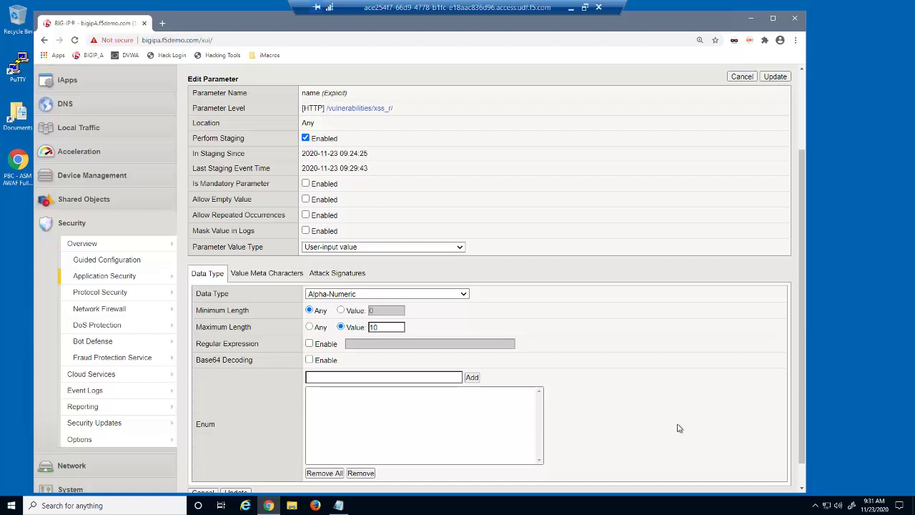
Step: Examine which value meta characters are allowed or disallowed for the "name" parameter in the global security policy settings
click(290, 274)
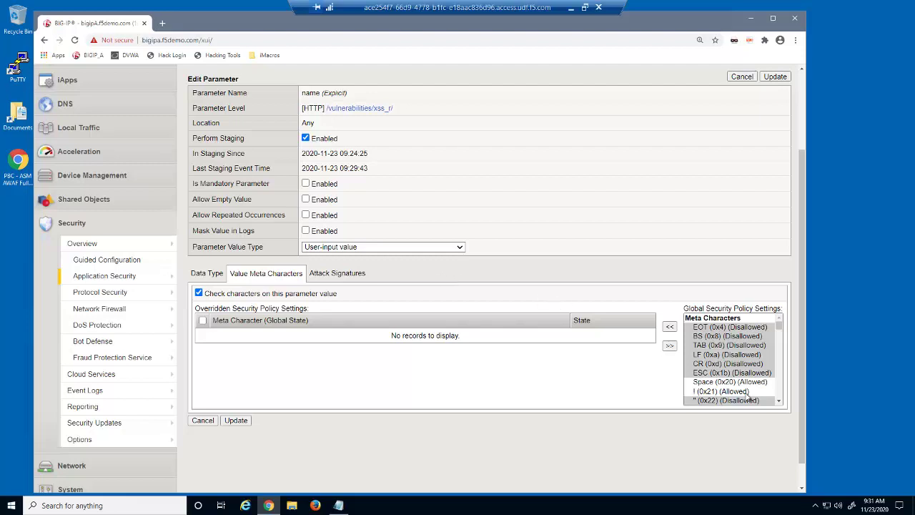
click(779, 403)
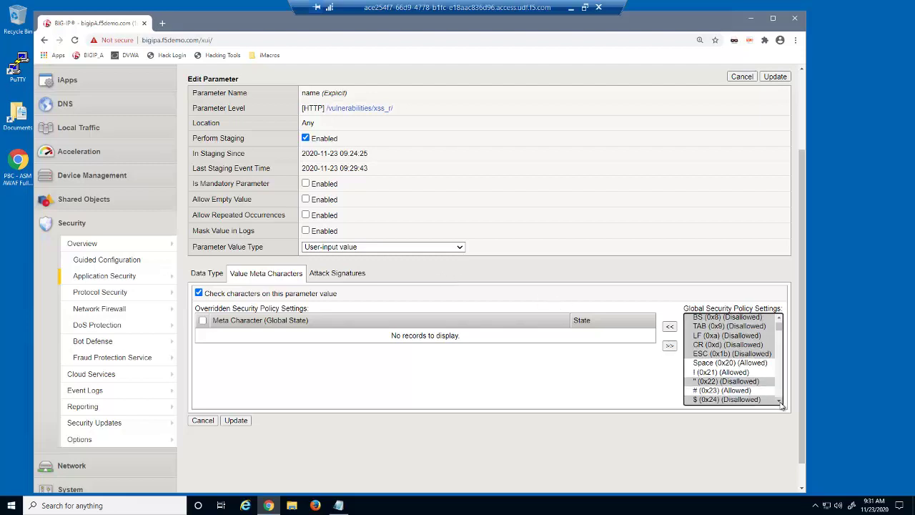
click(779, 402)
click(778, 403)
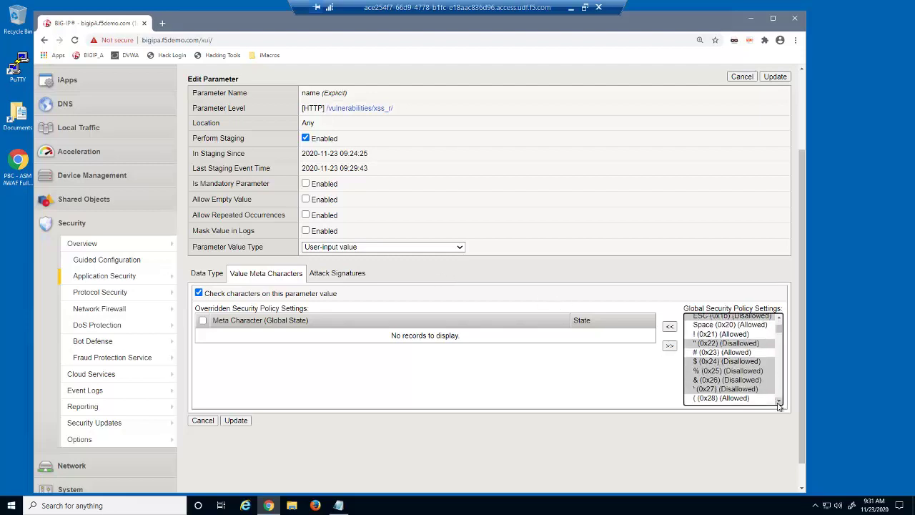
click(779, 403)
click(779, 403)
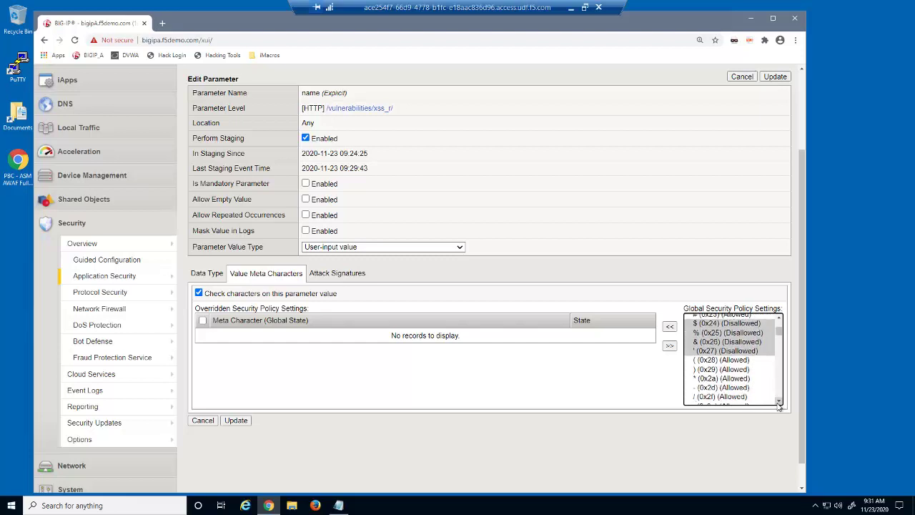
click(779, 403)
click(779, 403)
click(779, 402)
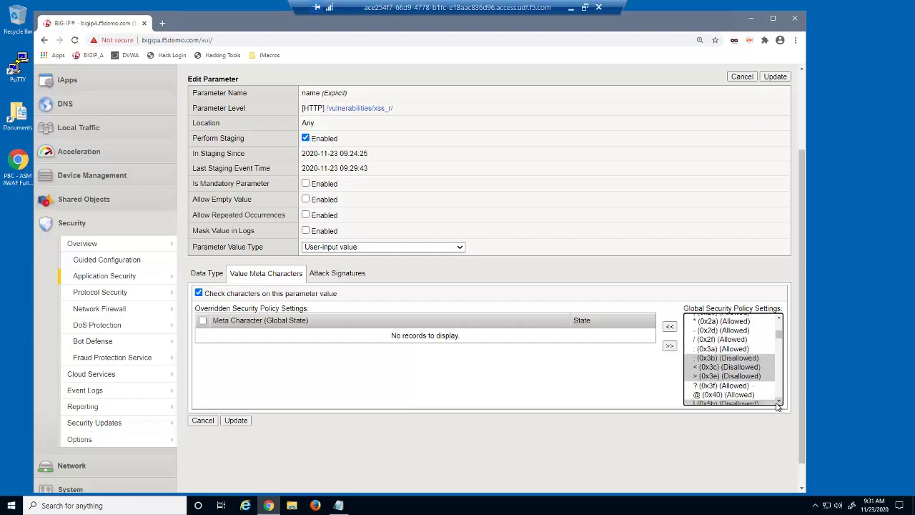
click(778, 402)
click(778, 402)
click(779, 403)
click(779, 402)
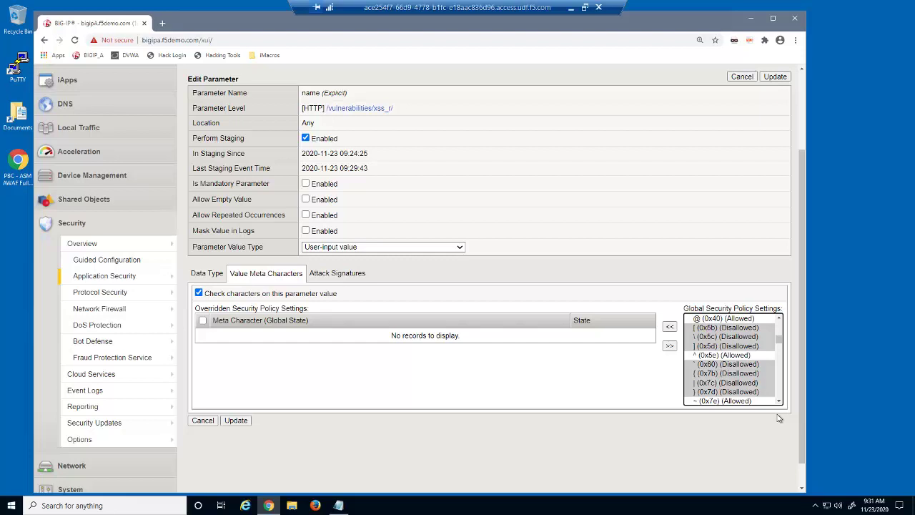
Step: Generate another round of traffic by looping 29A build.iim 3 times in a new private Firefox window, and close it when finished
click(316, 506)
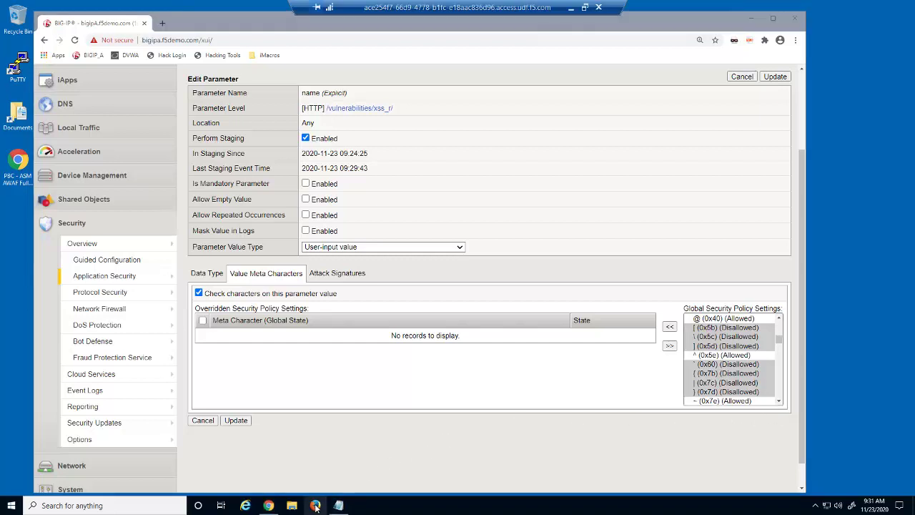
right_click(316, 506)
click(325, 448)
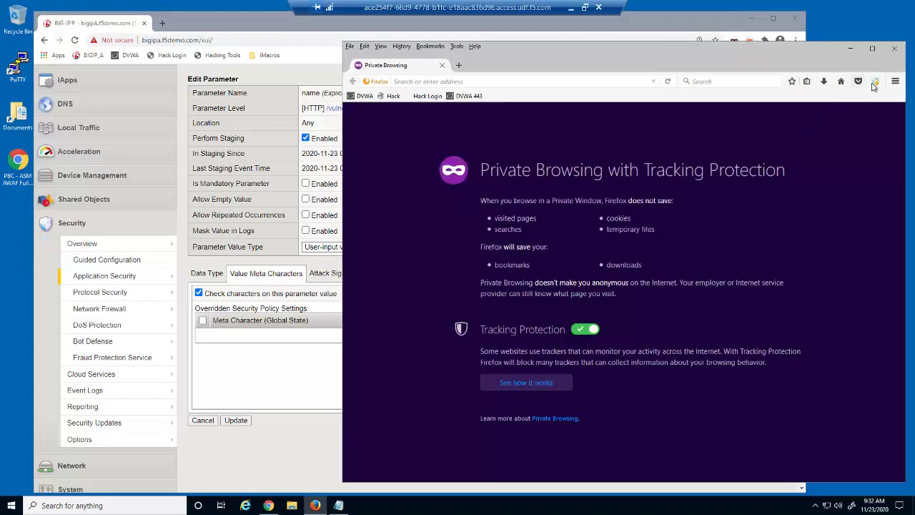
click(874, 83)
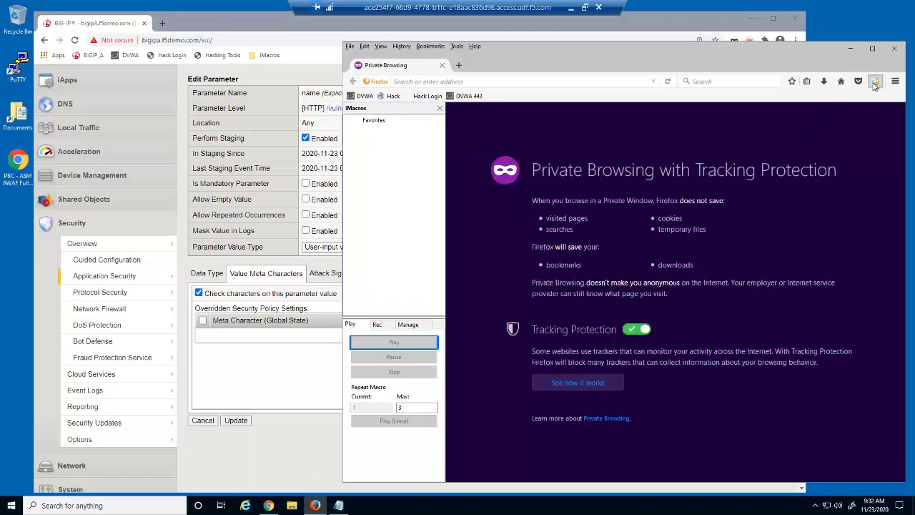
click(352, 132)
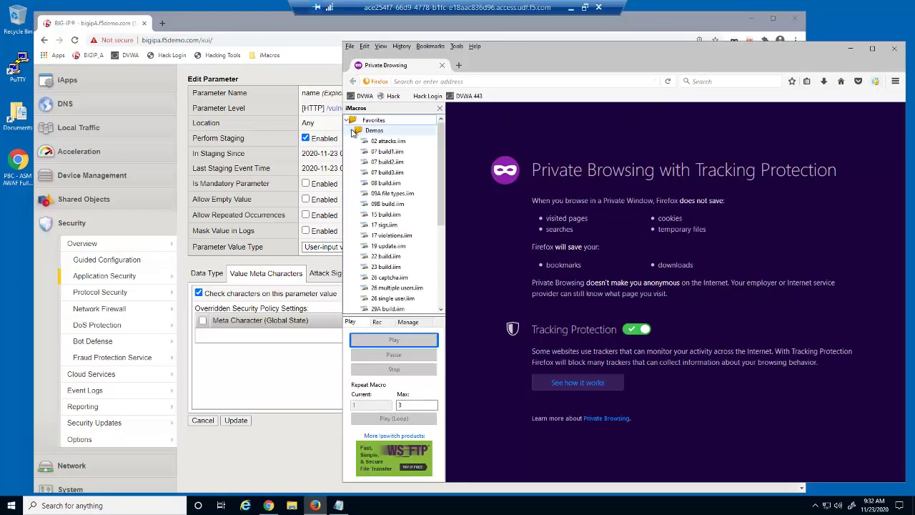
scroll(426, 262, down, 2)
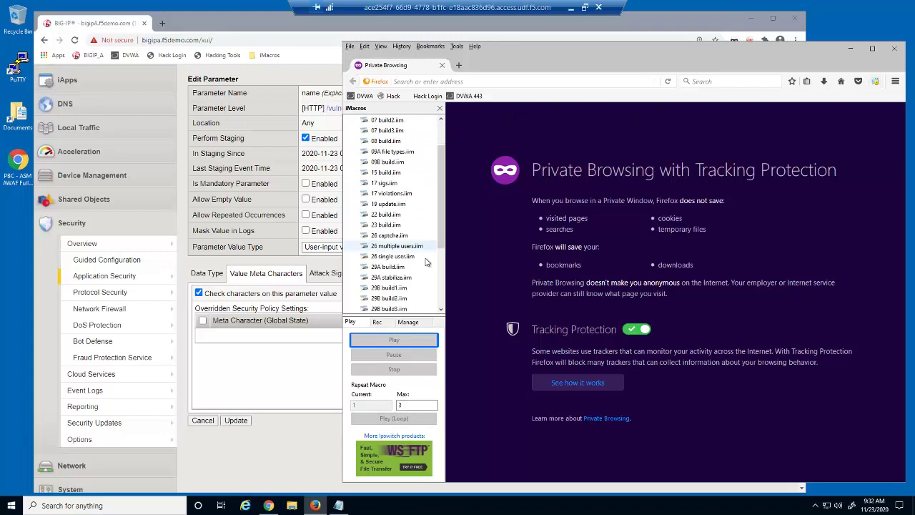
click(398, 276)
click(432, 422)
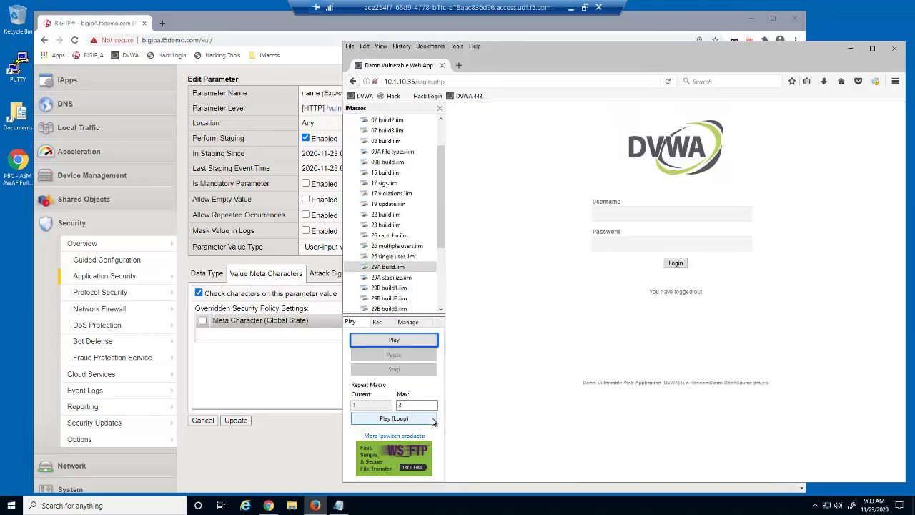
click(894, 48)
Step: Return to the parameters list to check staging status, and reopen the "name" parameter to review its updated data type settings
scroll(679, 100, up, 3)
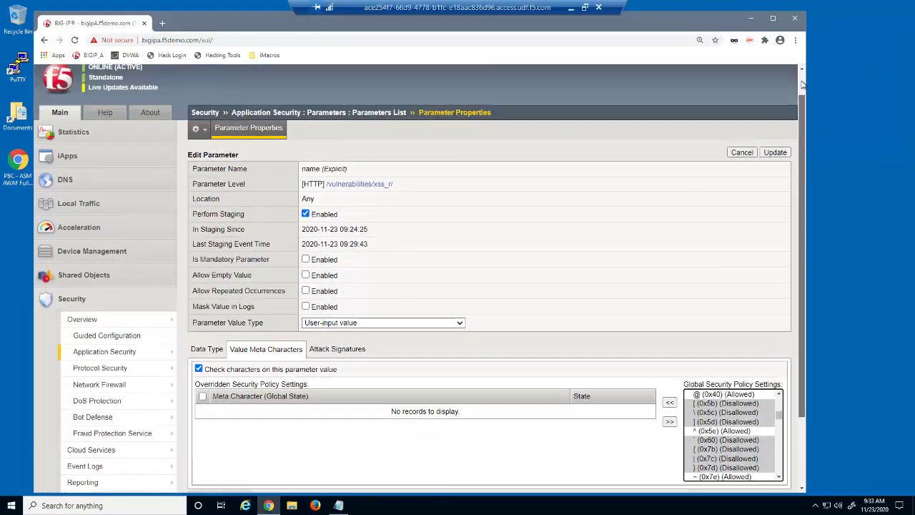
click(379, 137)
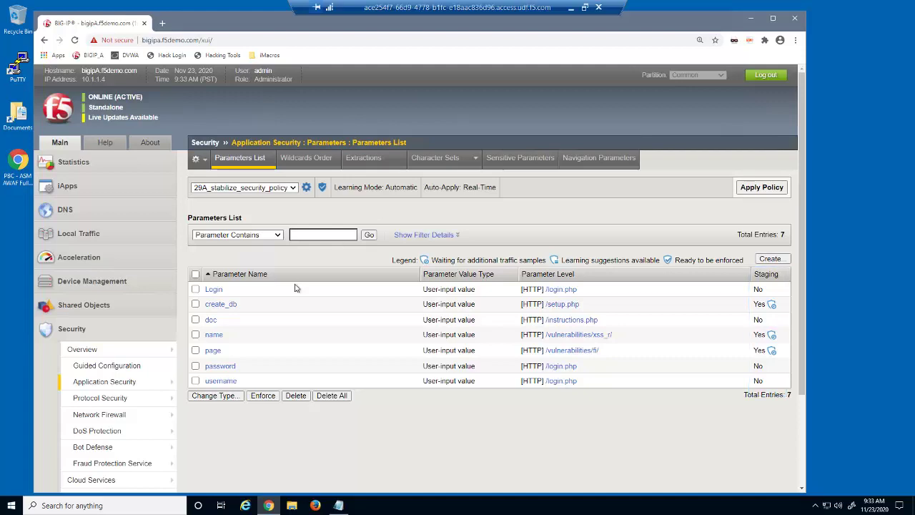
click(214, 335)
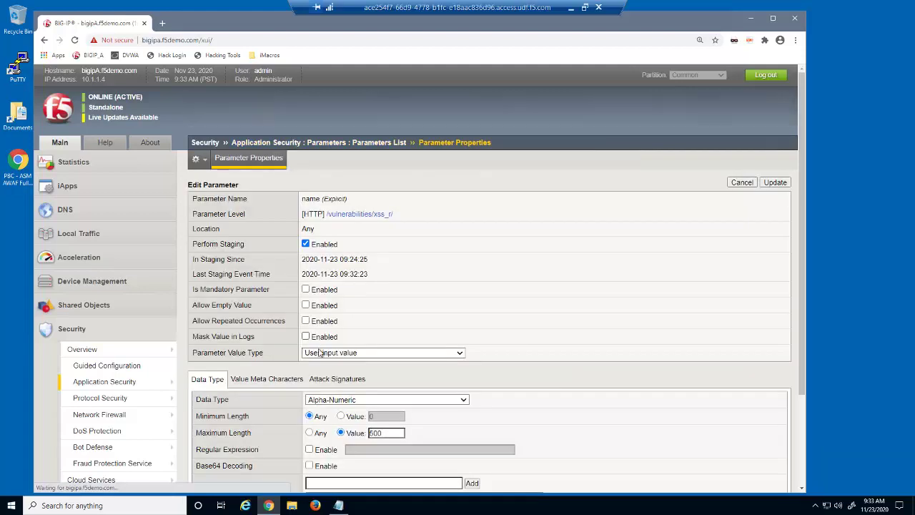
scroll(730, 390, down, 3)
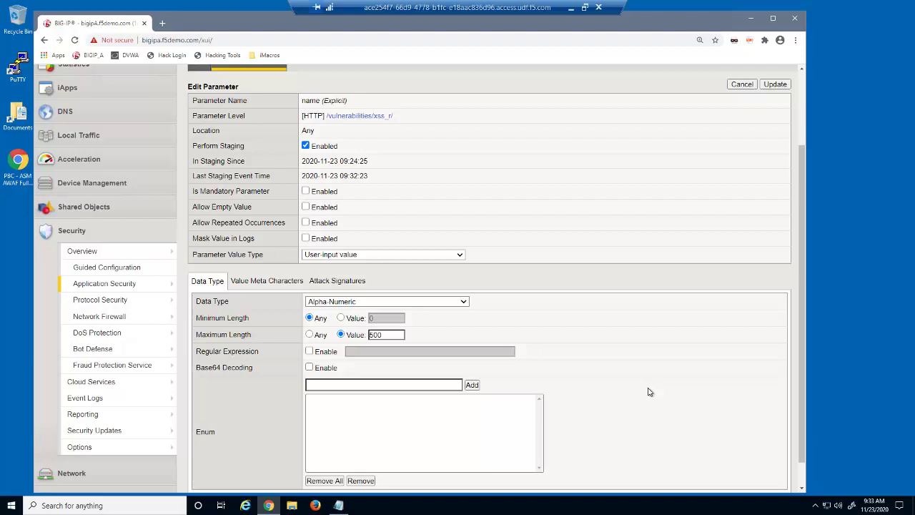
Step: Review the "name" parameter's value meta character overrides, and open the application security audit log in a new browser tab
click(295, 281)
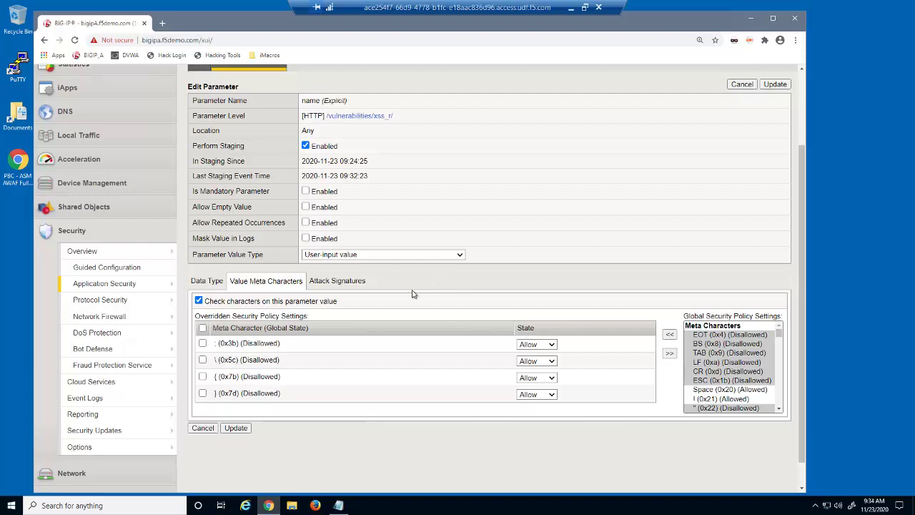
mouse_move(164, 287)
mouse_move(261, 443)
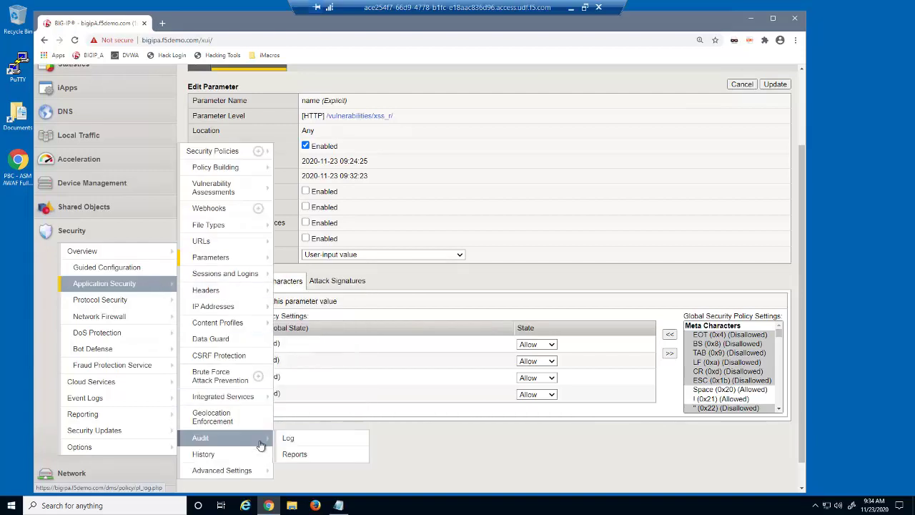
right_click(288, 438)
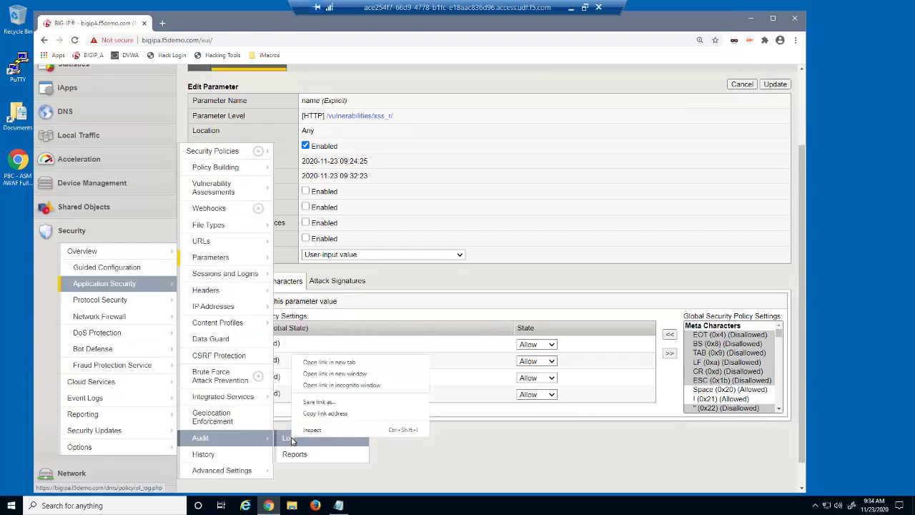
click(343, 363)
click(227, 25)
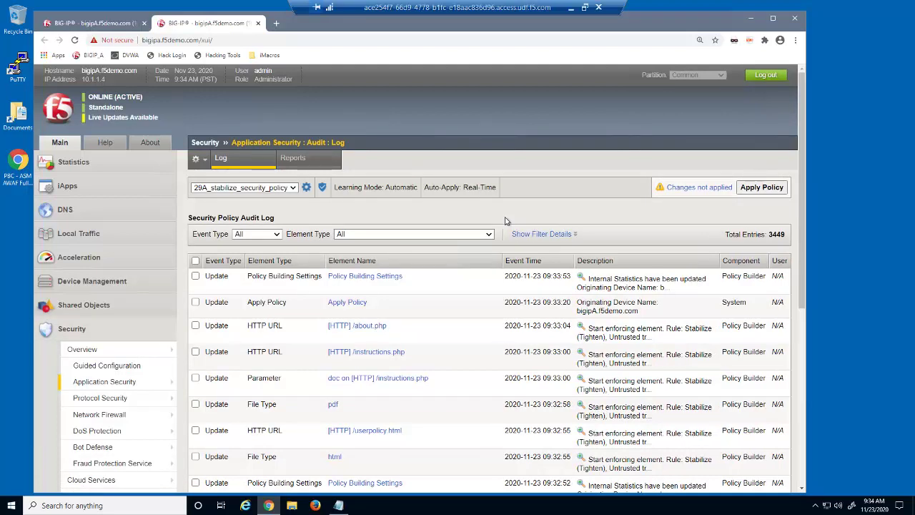
Step: Filter the audit log to element type Parameter and element name "name", and review the logged changes
click(489, 234)
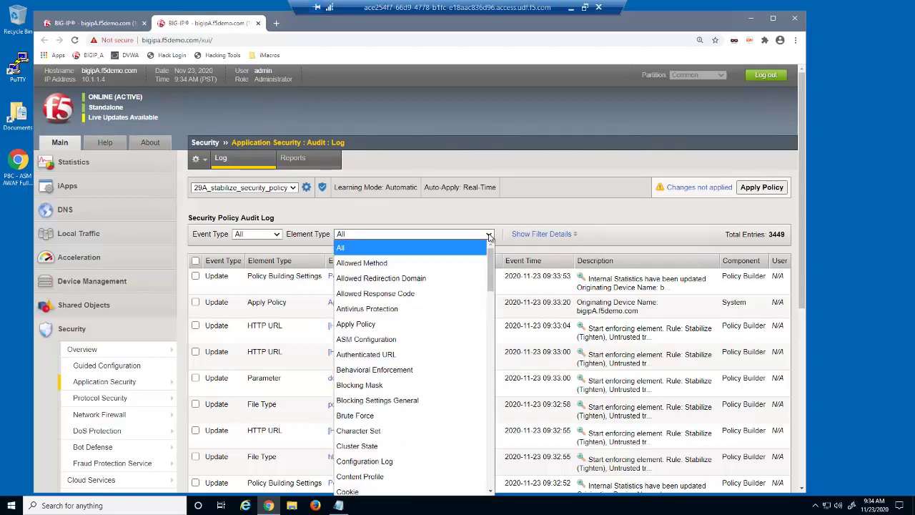
scroll(490, 422, down, 6)
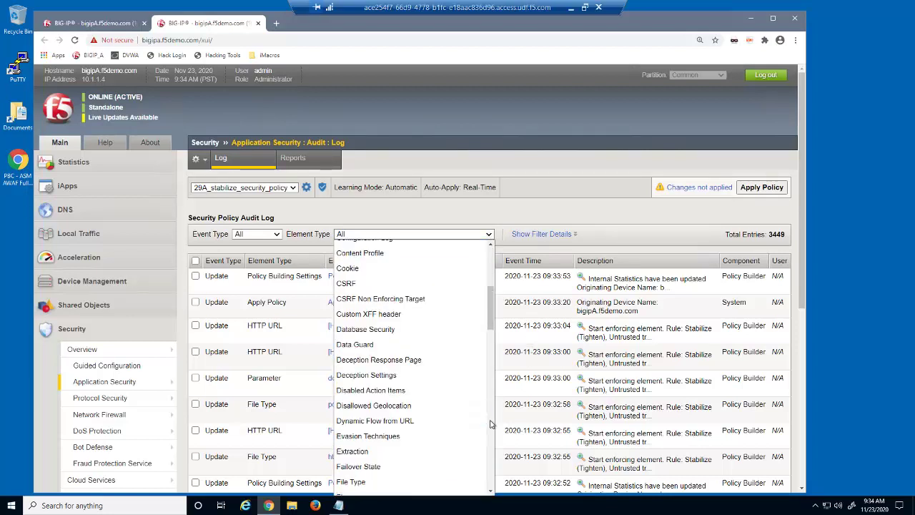
scroll(492, 425, down, 3)
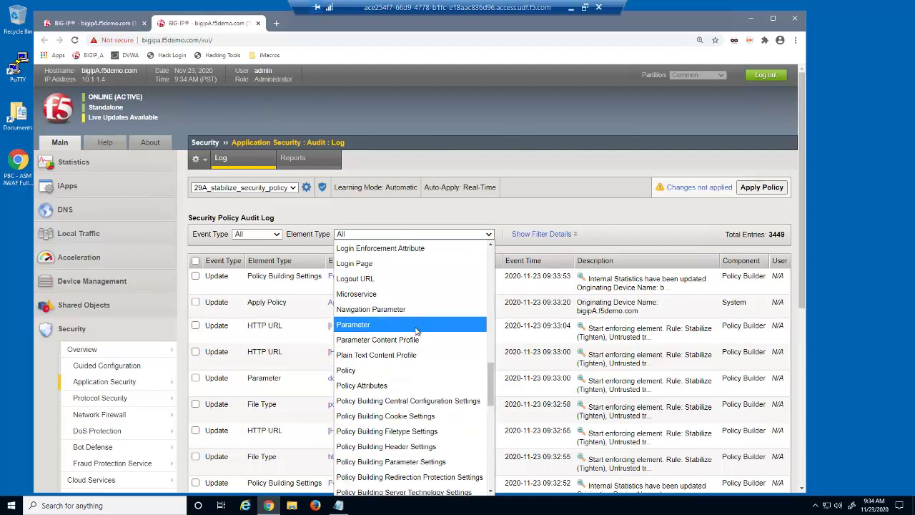
click(437, 321)
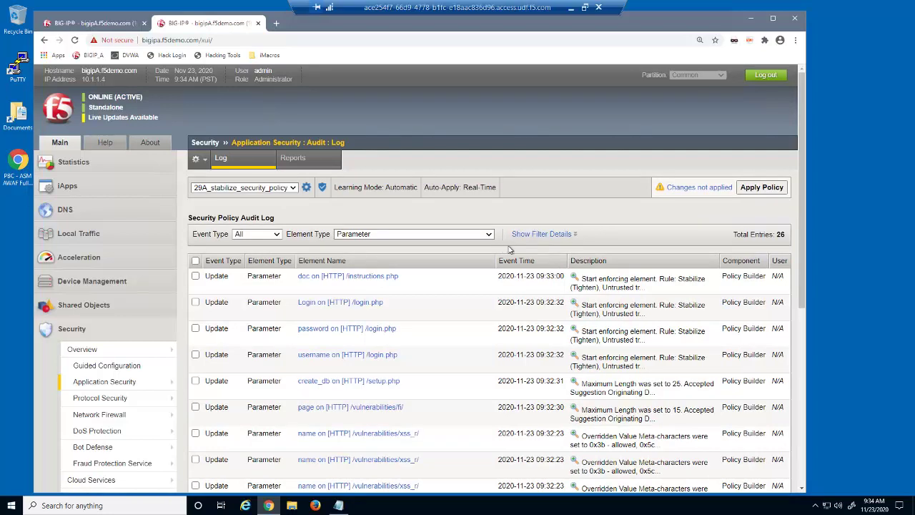
click(542, 234)
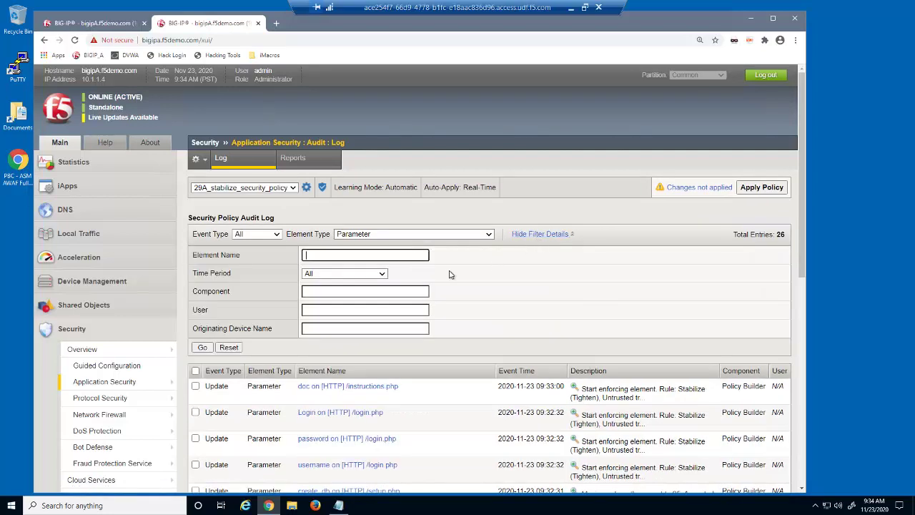
text(name)
click(204, 348)
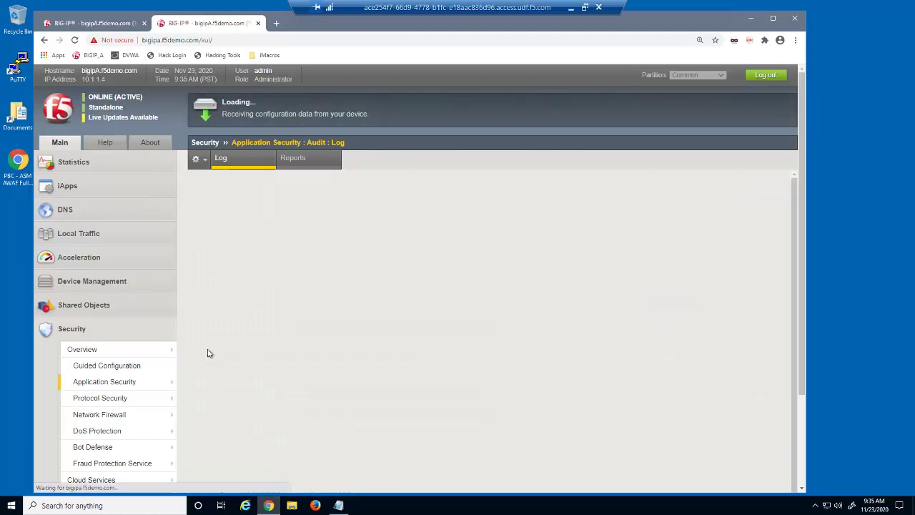
scroll(802, 361, down, 1)
scroll(801, 372, down, 3)
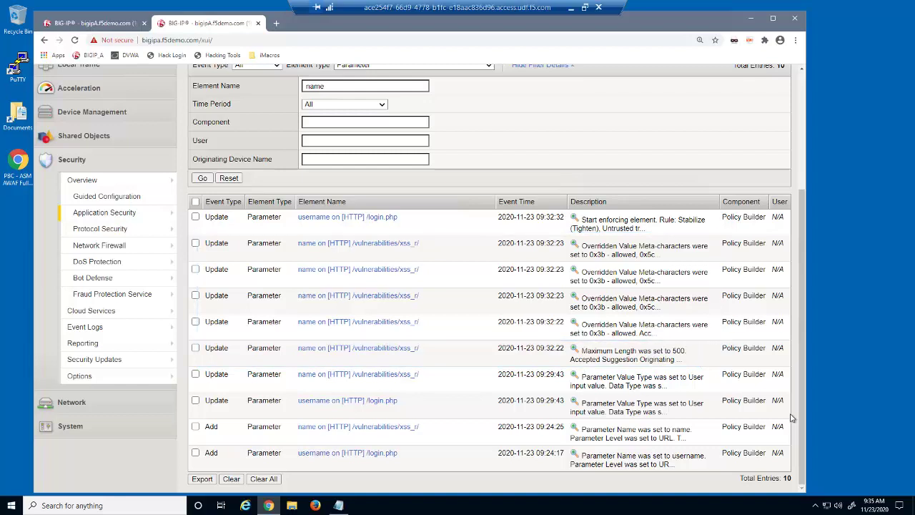
Step: Send more traffic by looping 29A build.iim 3 times in a fresh private Firefox window, and close the window after the run
click(315, 506)
right_click(316, 506)
click(327, 450)
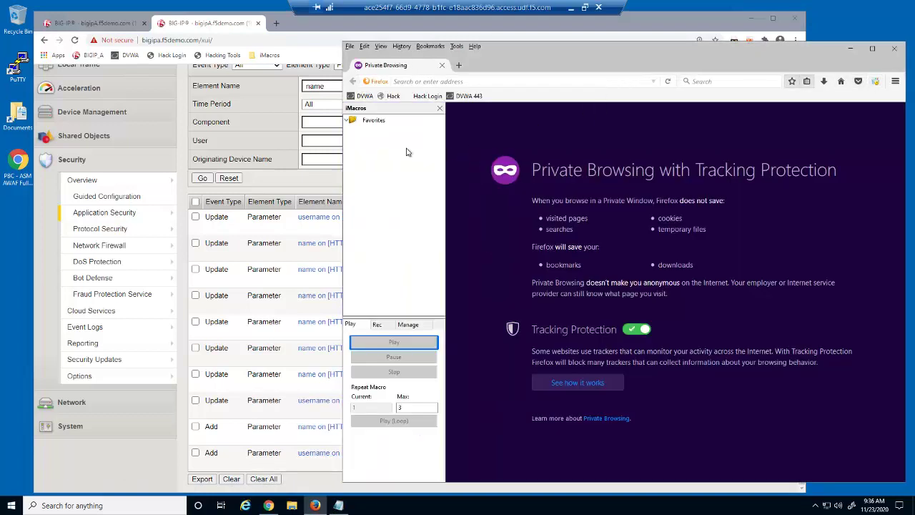
double_click(362, 141)
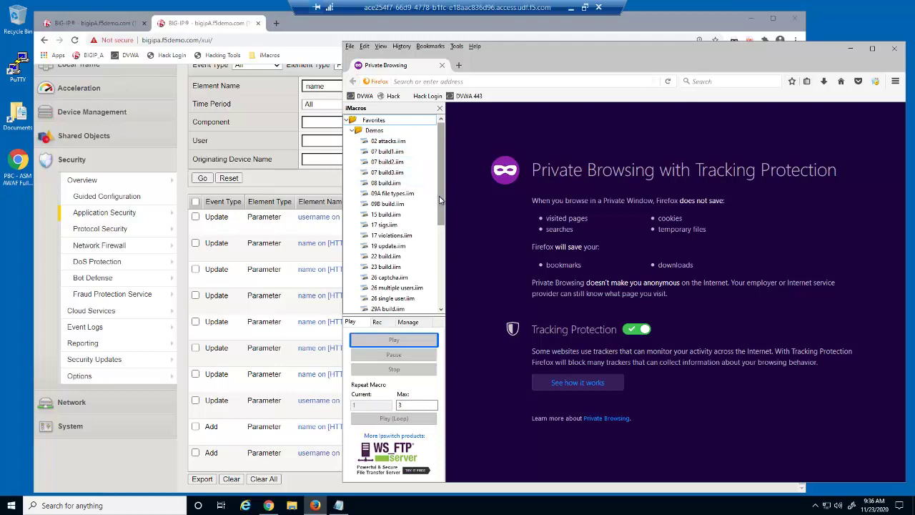
scroll(445, 234, down, 1)
scroll(445, 234, down, 2)
click(416, 236)
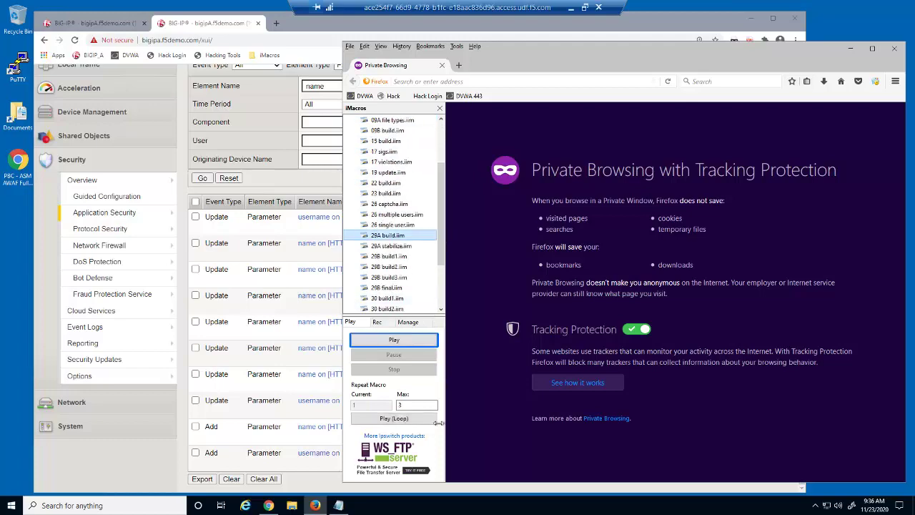
click(394, 418)
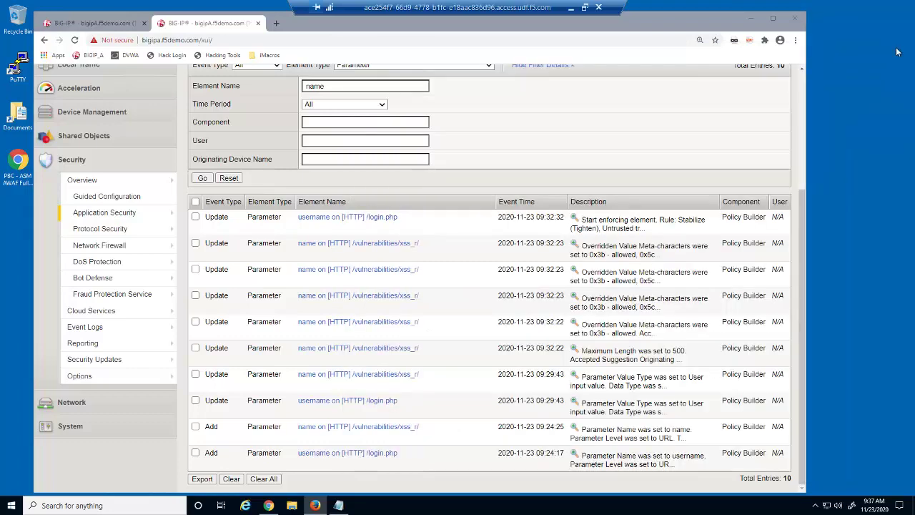
click(894, 48)
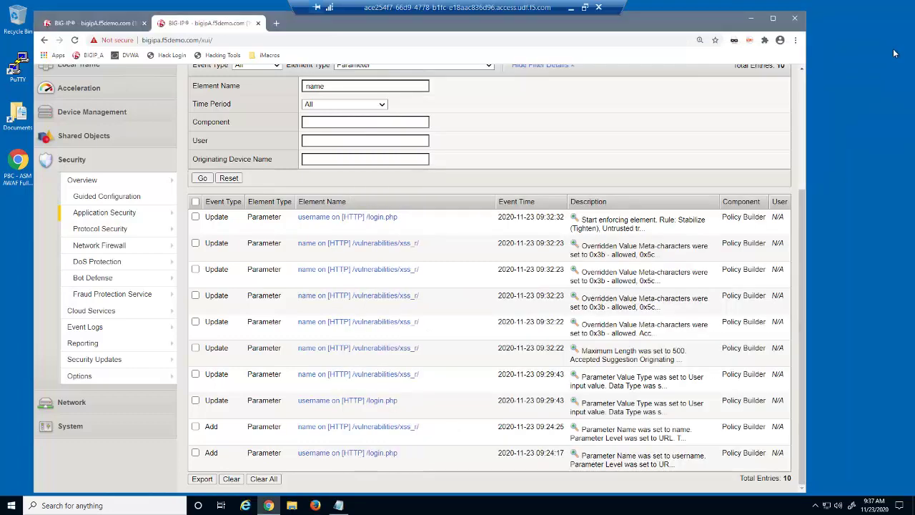
Step: Check the staging status of all entries in the policy's allowed file types and allowed HTTP URLs lists
click(132, 26)
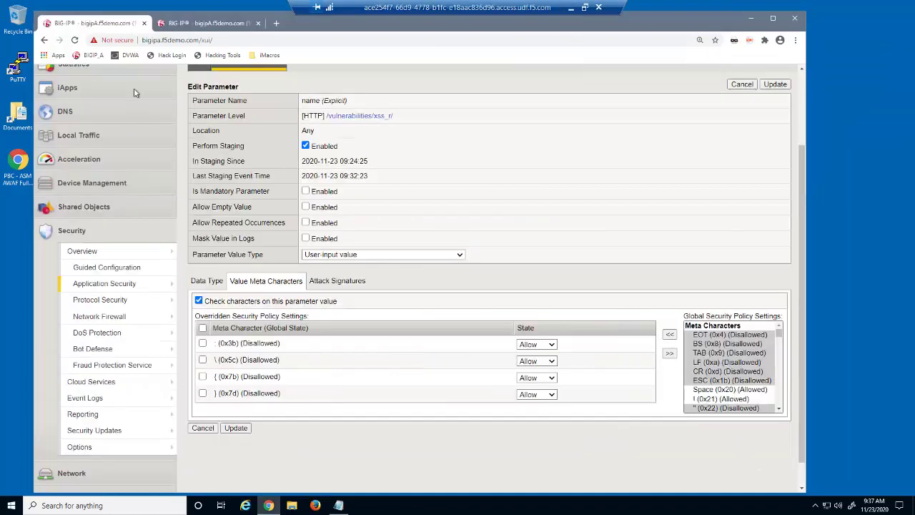
mouse_move(146, 289)
mouse_move(261, 227)
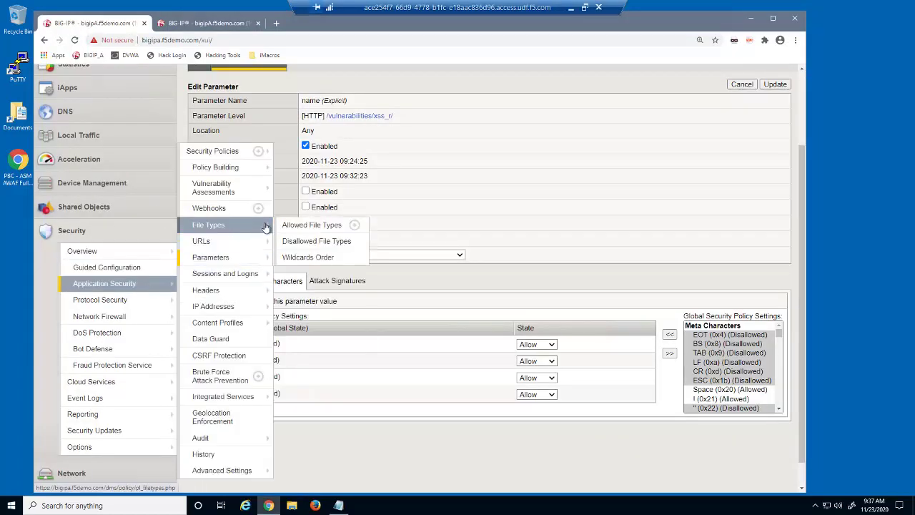
click(306, 225)
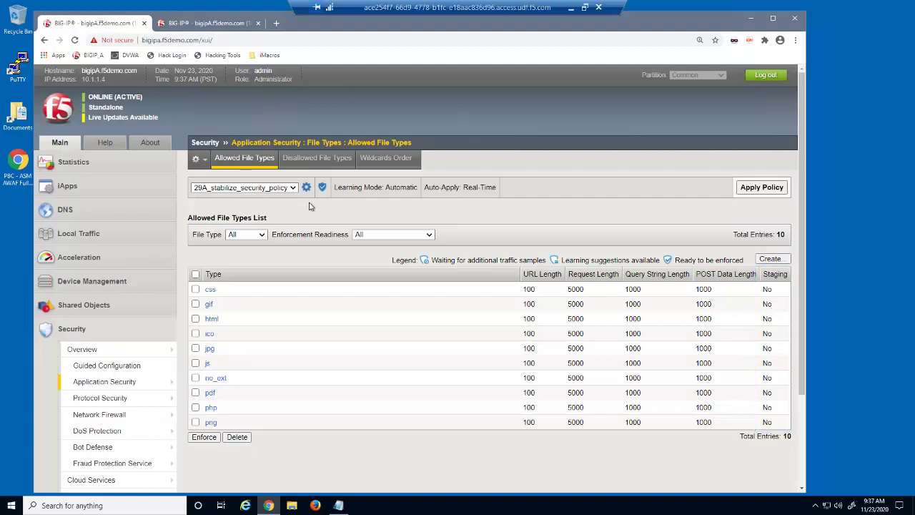
mouse_move(151, 384)
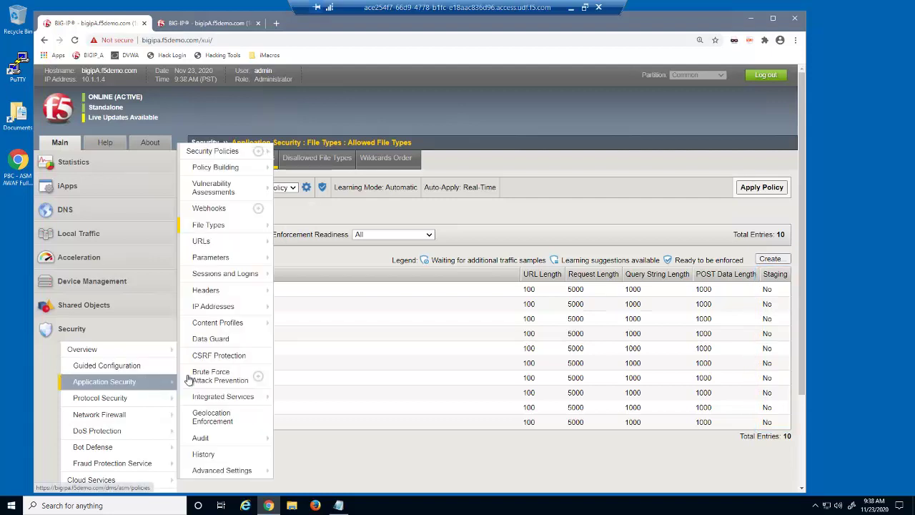
mouse_move(263, 245)
click(315, 243)
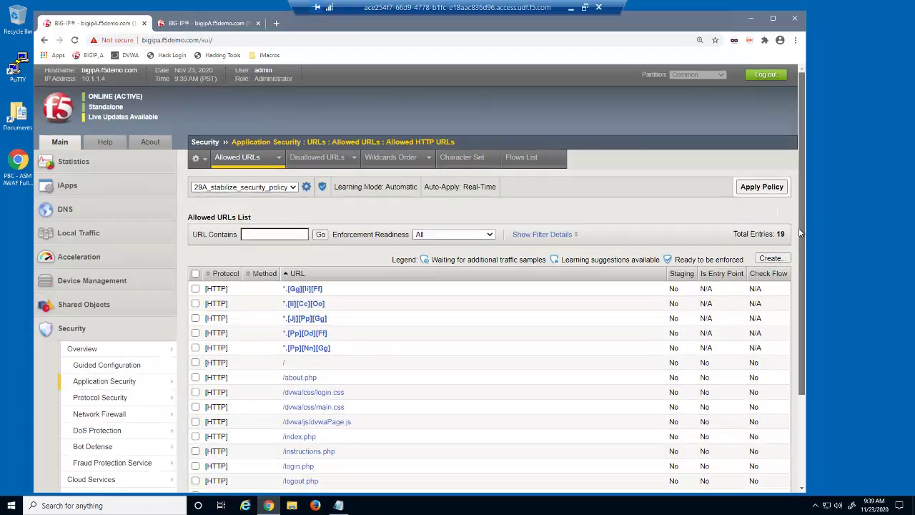
scroll(803, 290, down, 3)
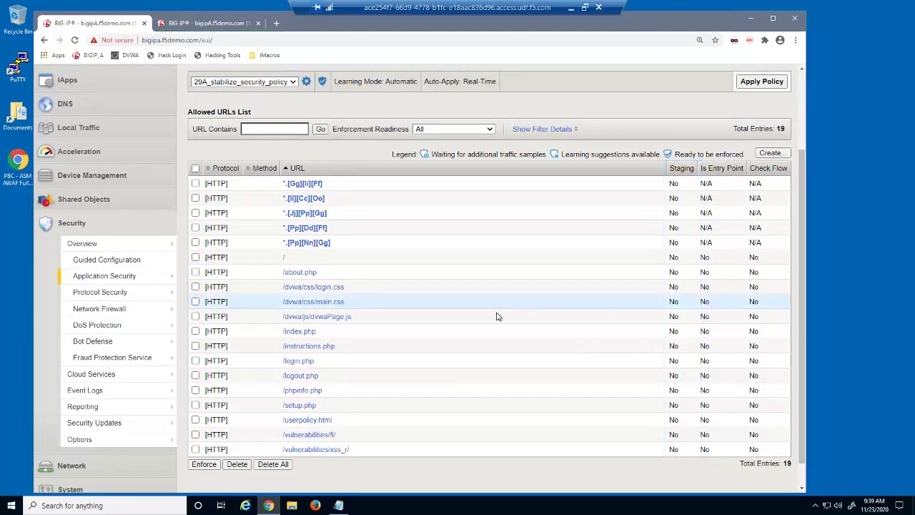
Step: Check the staging status in the policy's parameters list, and open the "name" parameter to review its staging and maximum length
mouse_move(165, 276)
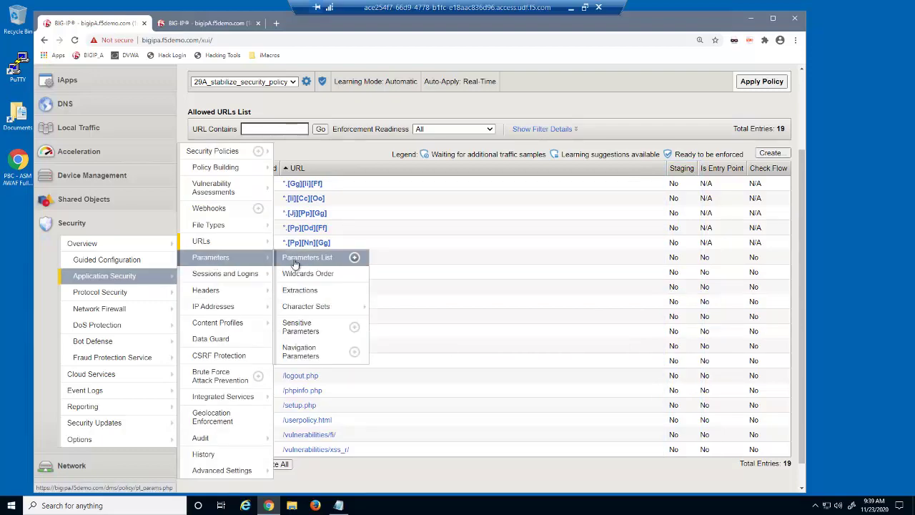
click(304, 258)
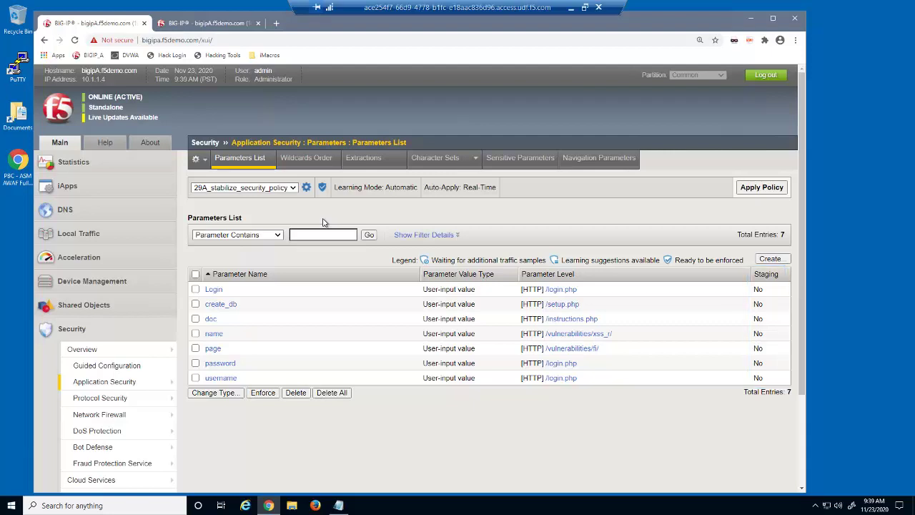
click(217, 334)
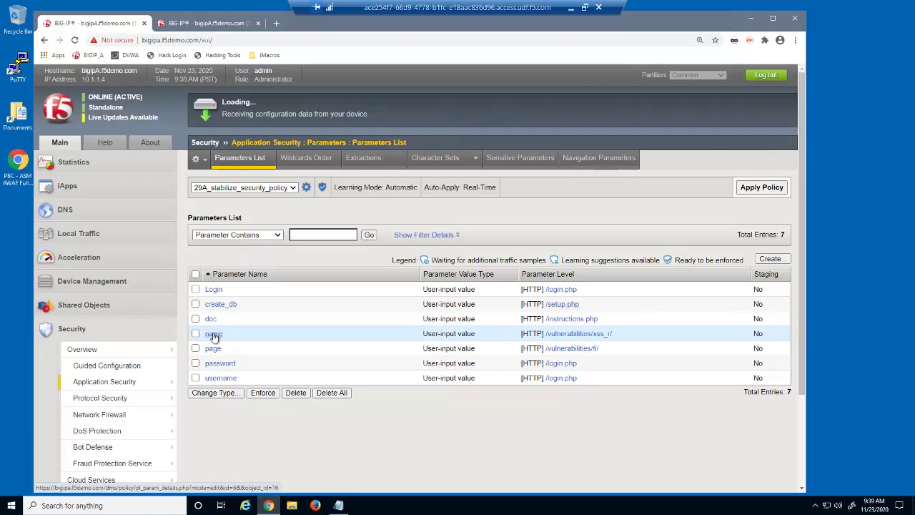
scroll(786, 400, down, 3)
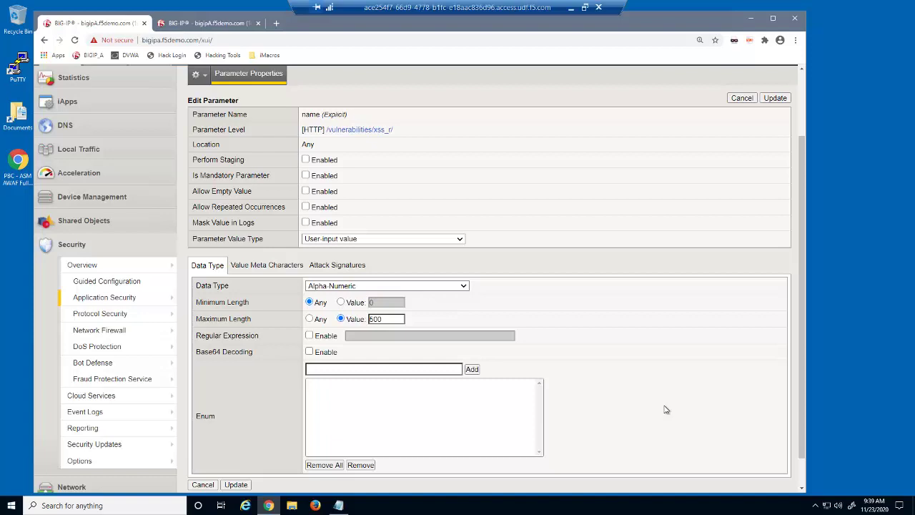
Step: Examine the "name" parameter's value meta characters, including the global policy settings, and its attack signature settings
click(290, 265)
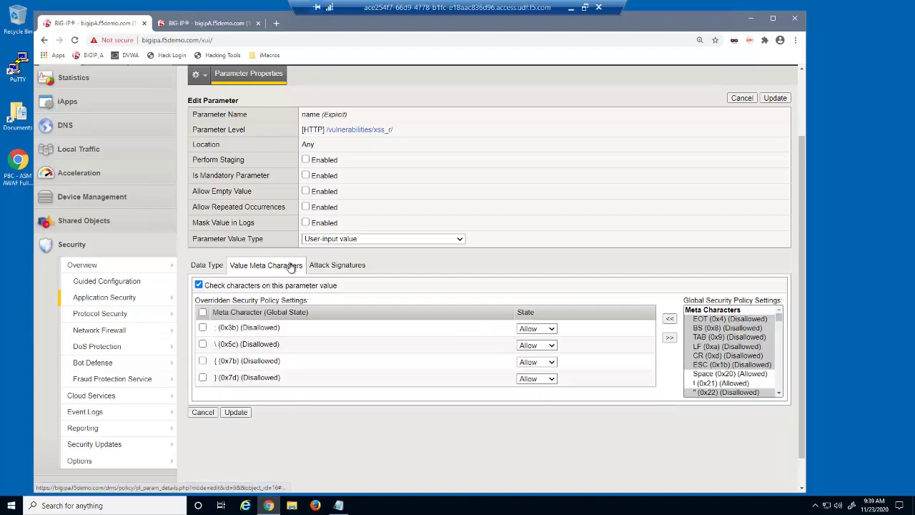
click(780, 393)
click(780, 393)
click(779, 393)
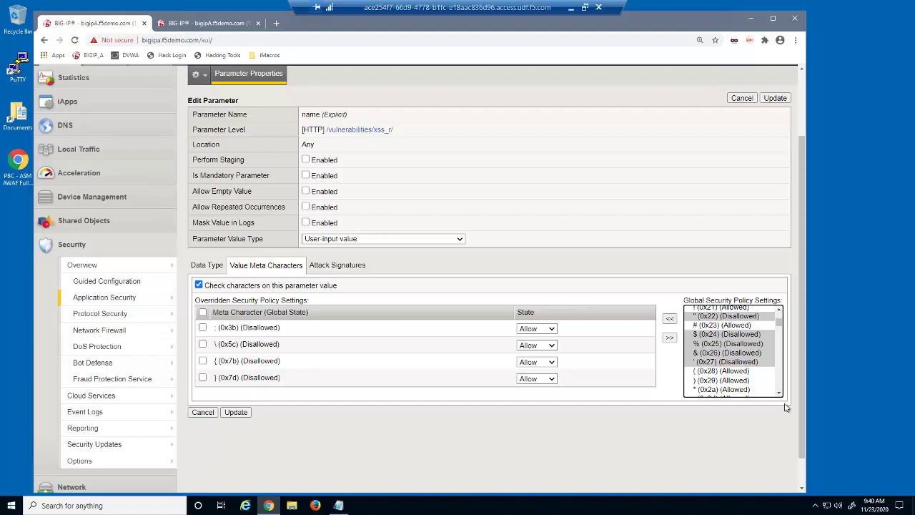
click(361, 271)
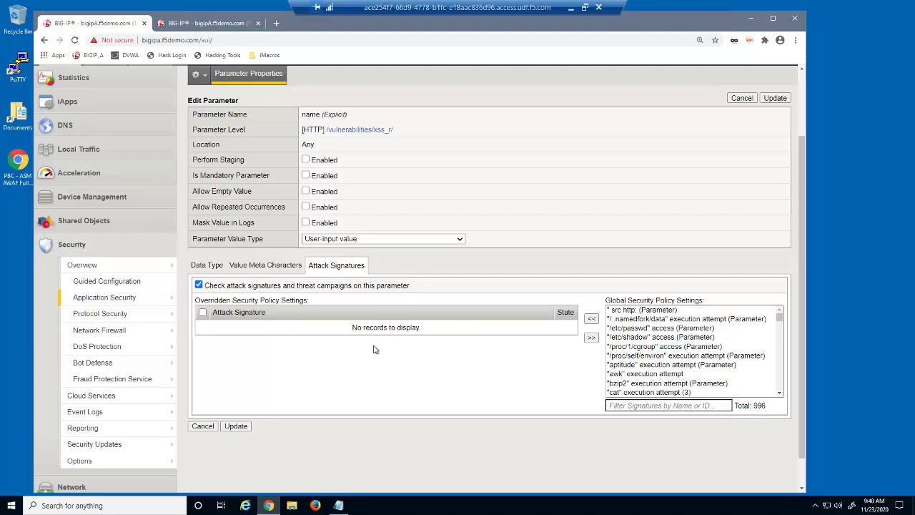
Step: Open DVWA in a new private Firefox window and log in by entering the username and account password
right_click(315, 505)
click(300, 448)
click(363, 96)
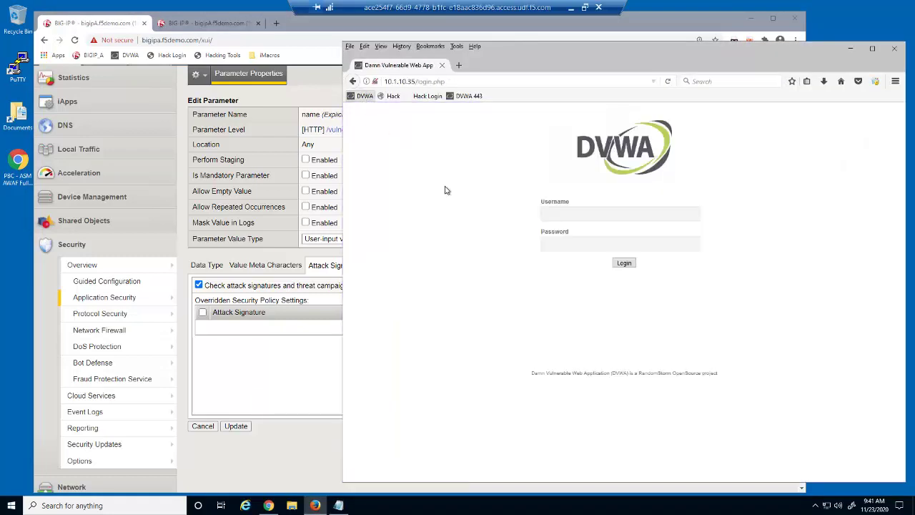
click(552, 217)
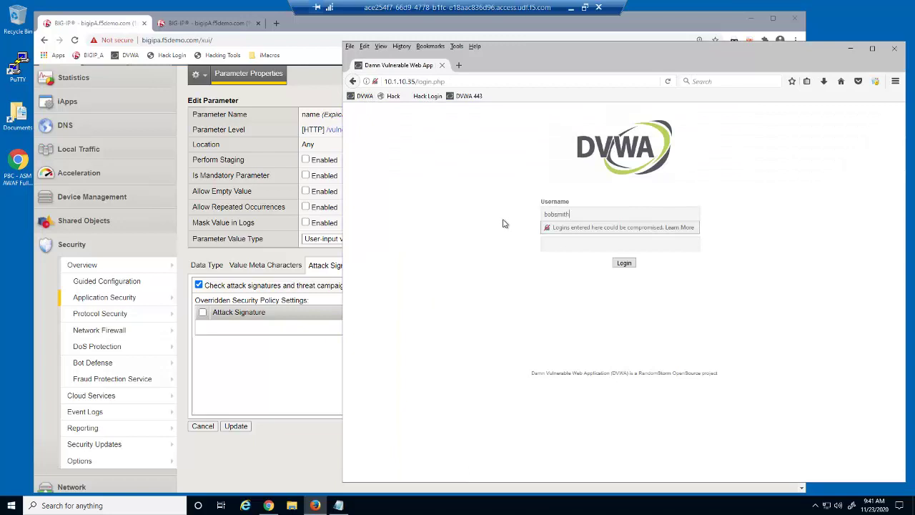
key(Tab)
text(password)
click(627, 264)
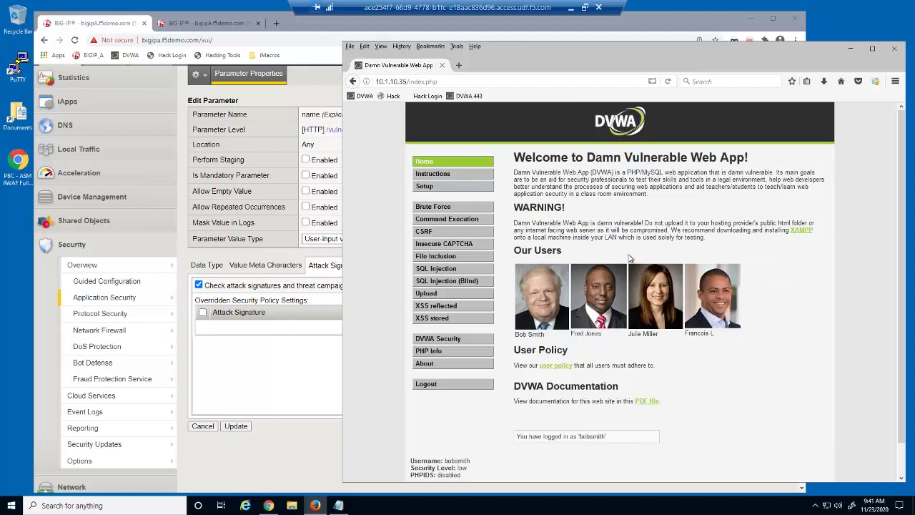
Step: Copy the Yamaha paragraph from Notepad and submit it on DVWA's XSS reflected page in Firefox
click(447, 306)
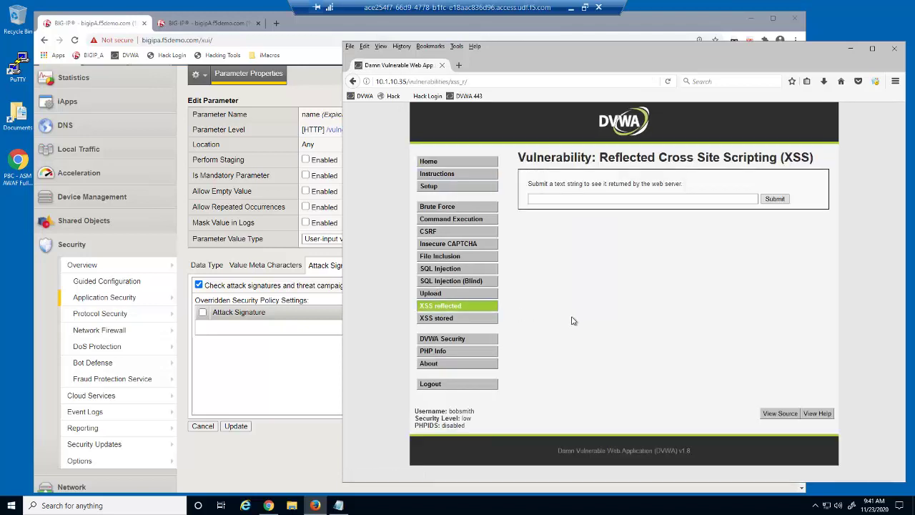
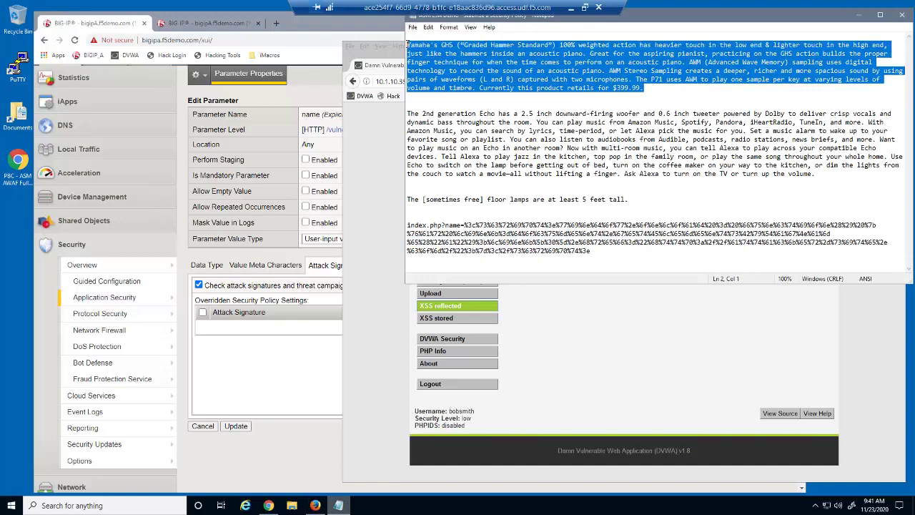
right_click(449, 56)
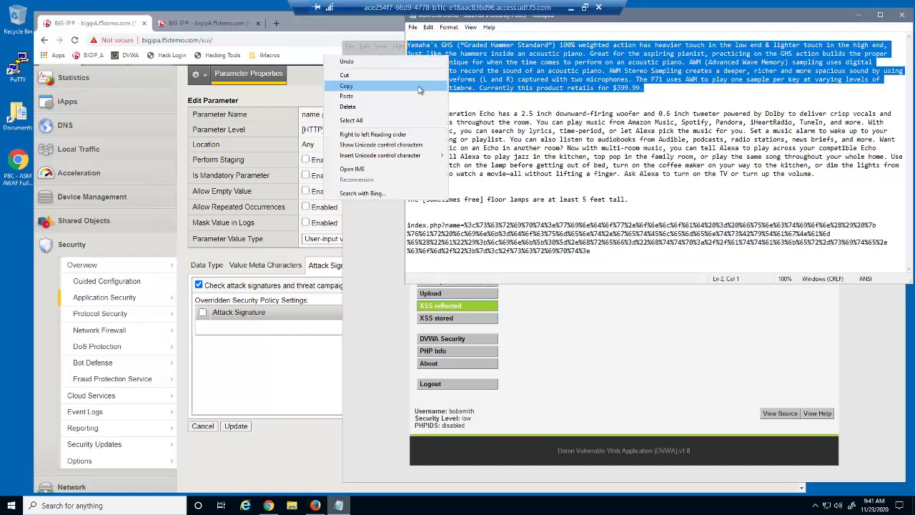
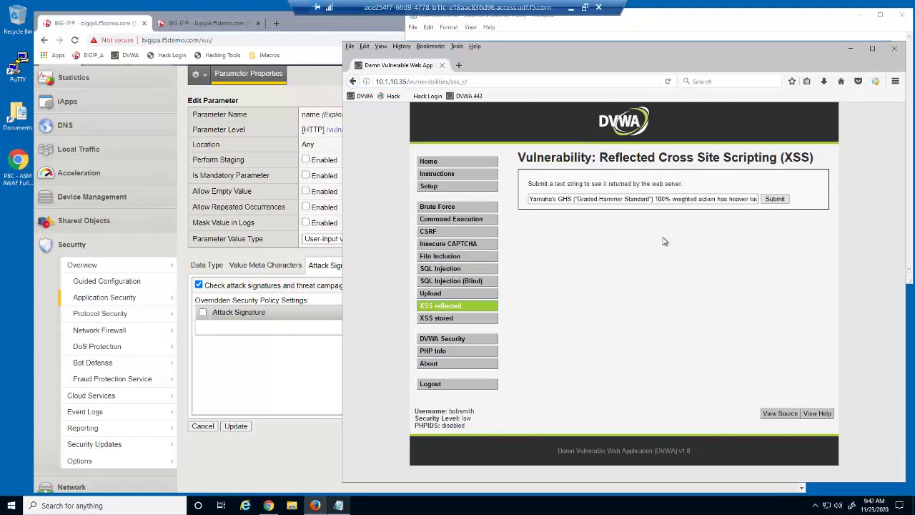
click(775, 199)
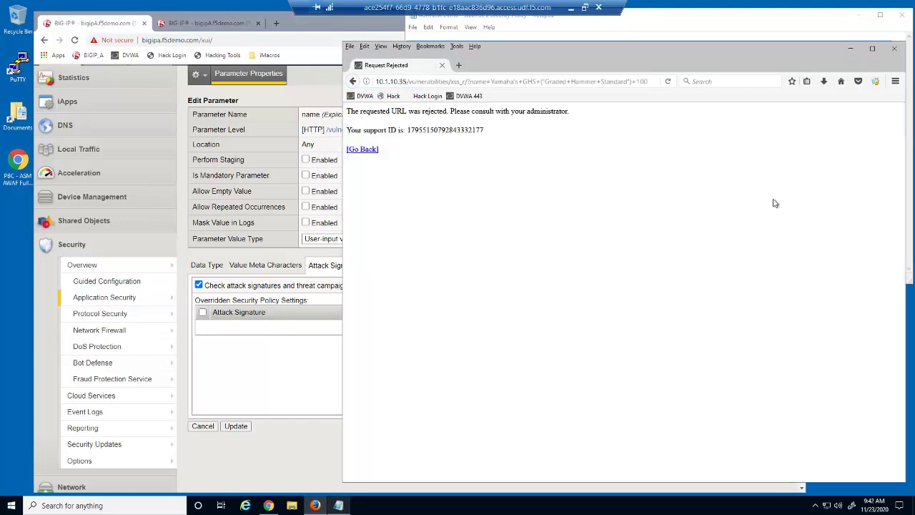
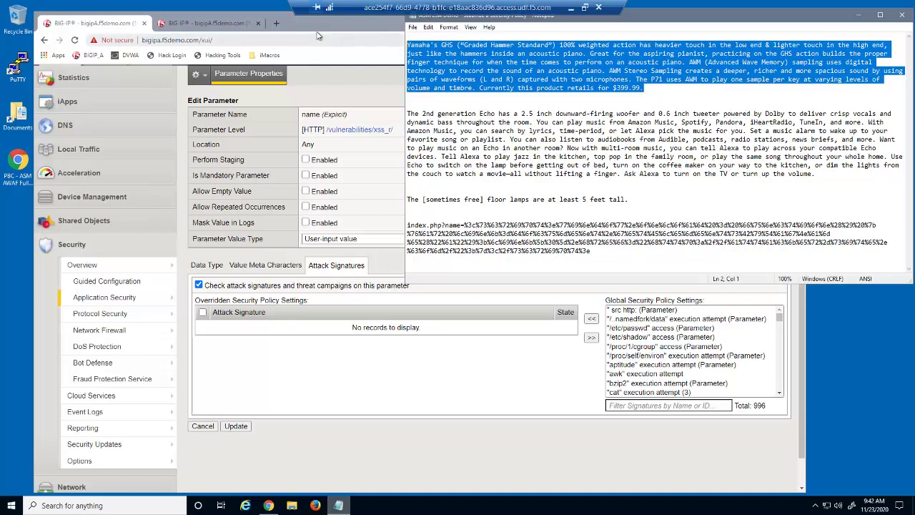
Step: Return to BIG-IP, reload the parameters list to check its staging status, and apply the pending policy changes
click(319, 27)
drag(802, 147, 804, 72)
click(388, 137)
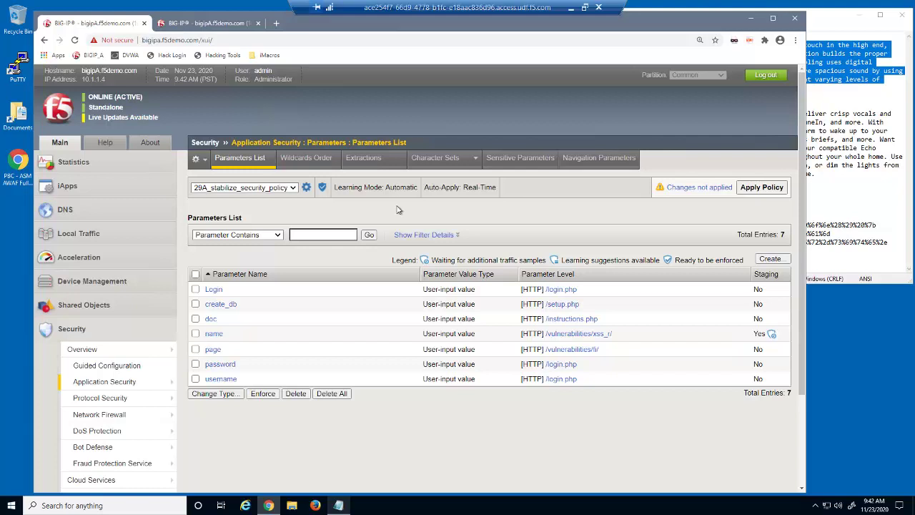
click(744, 190)
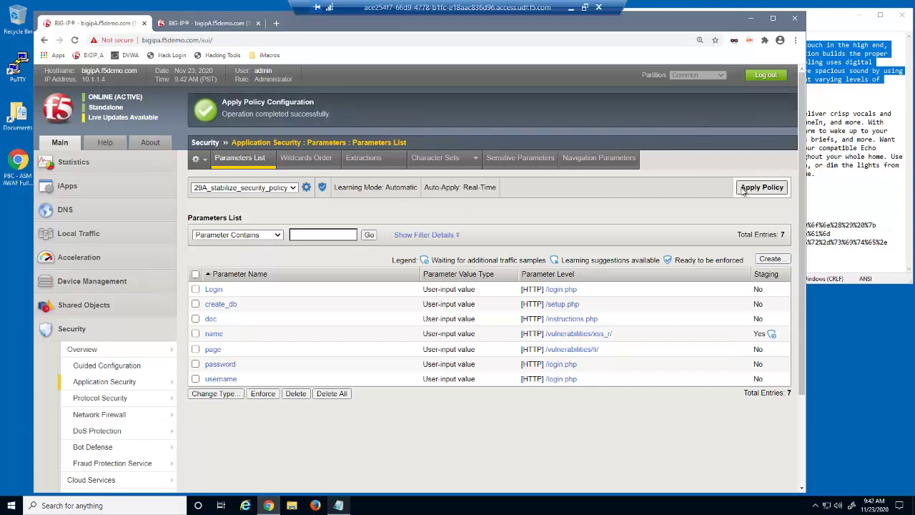
Step: Open the "name" parameter and review its staging, maximum length and value meta character settings
click(215, 334)
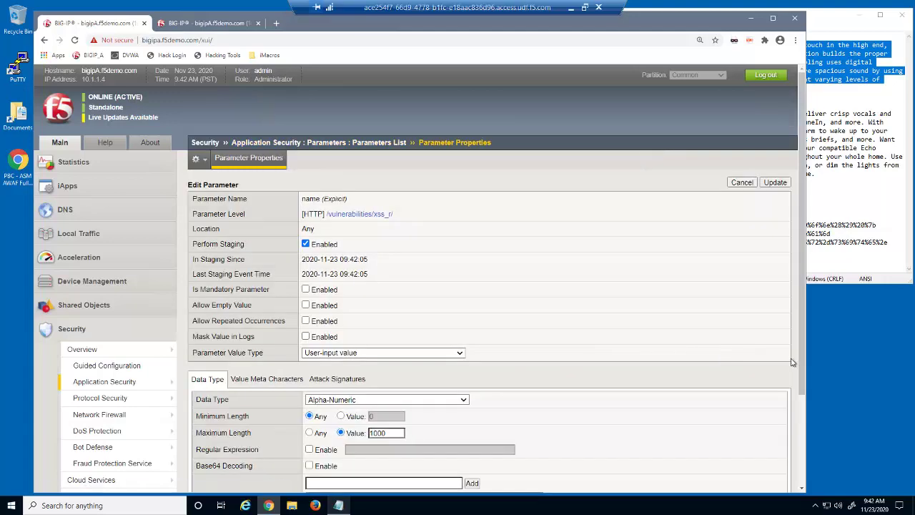
drag(801, 363, 800, 428)
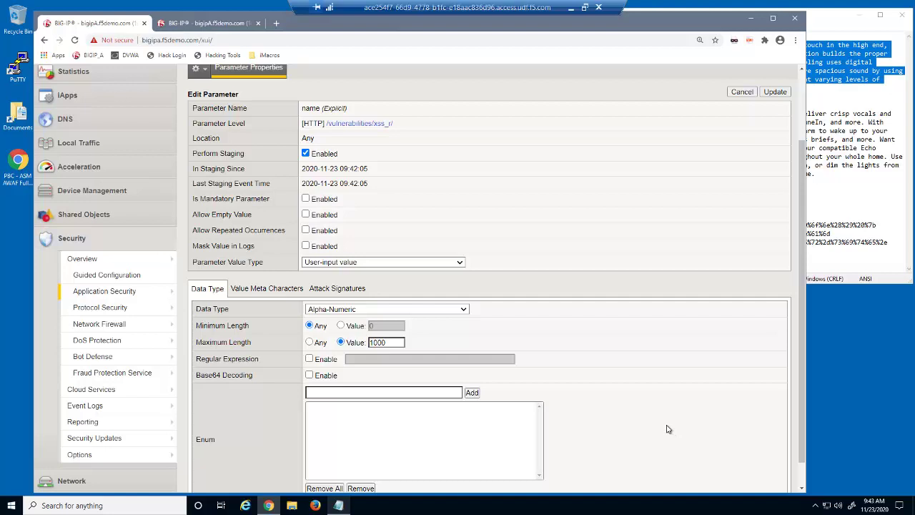
click(291, 293)
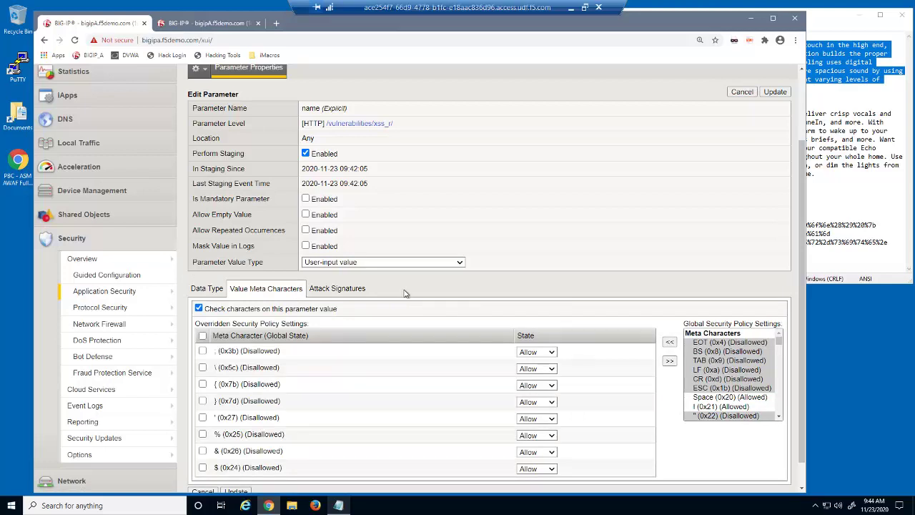
Step: Refresh the audit log filtered on "name", review the latest parameter entries, and close the log
click(222, 24)
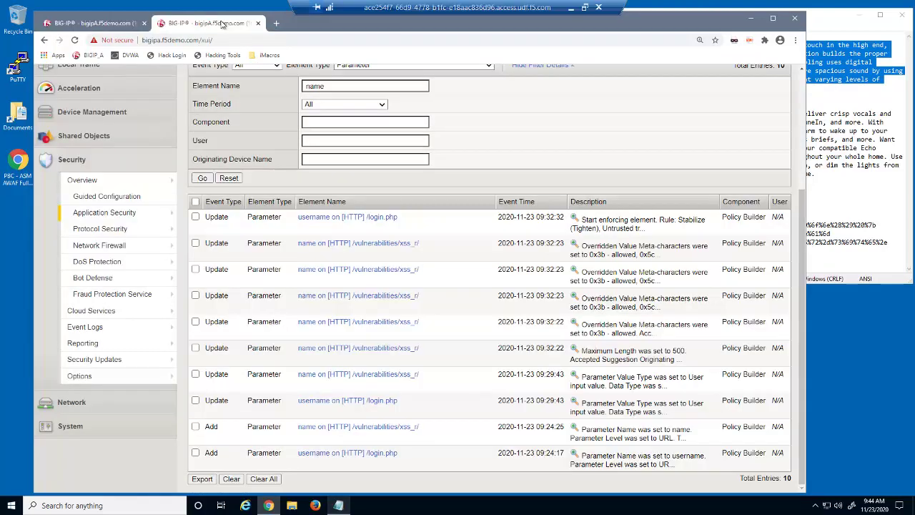
click(203, 179)
scroll(802, 255, down, 1)
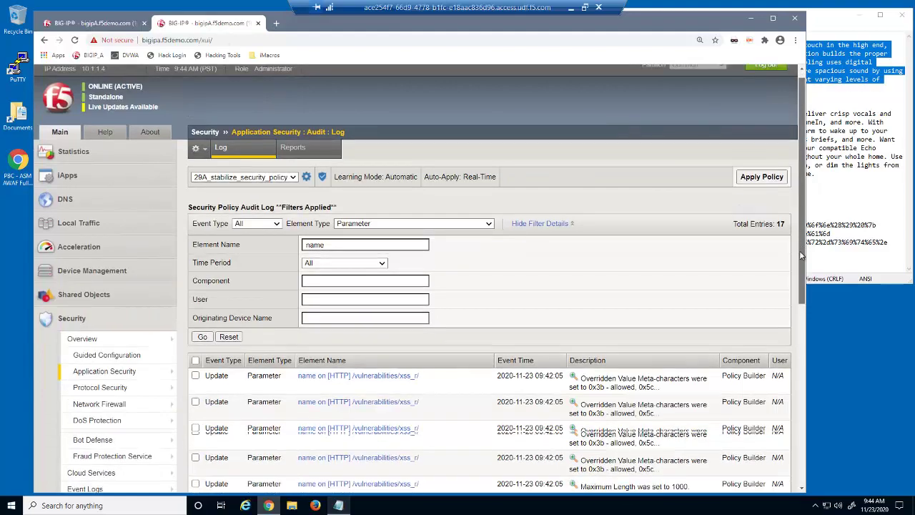
scroll(802, 255, down, 3)
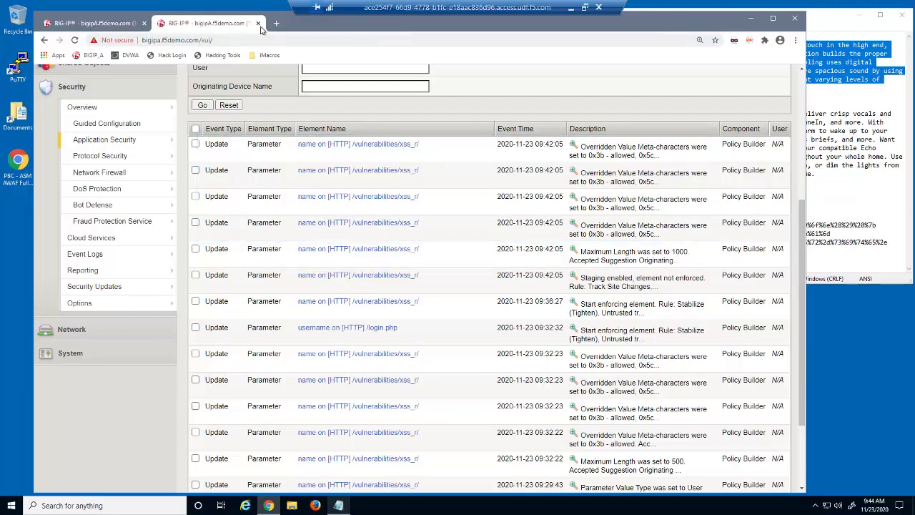
click(259, 23)
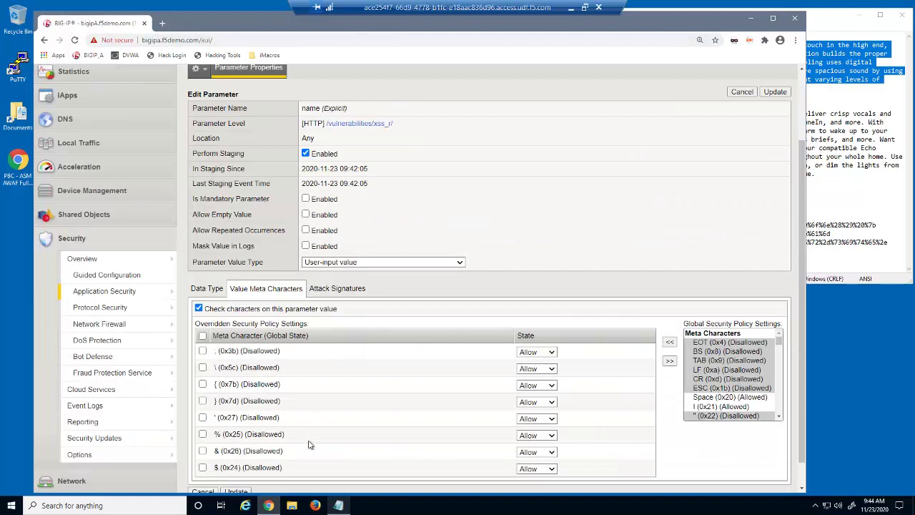
Step: Open DVWA in a new private Firefox window and log in with the username and account password
right_click(315, 506)
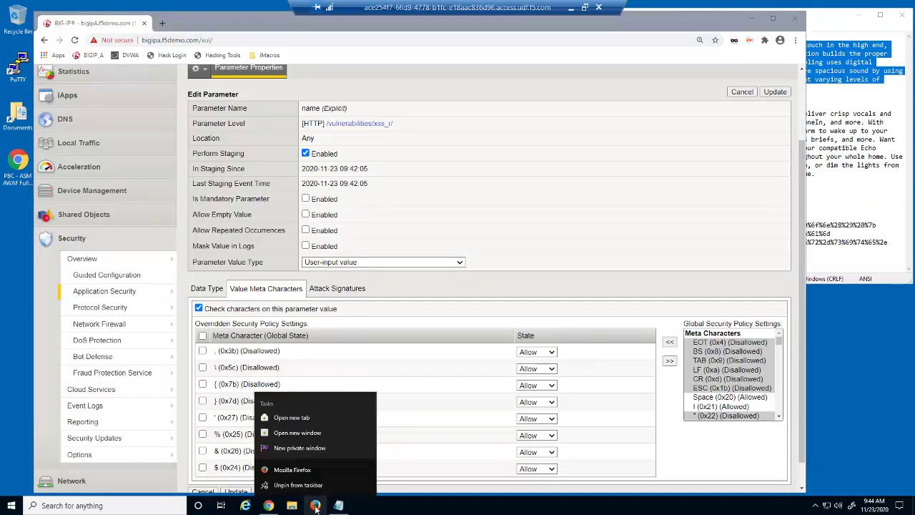
click(329, 448)
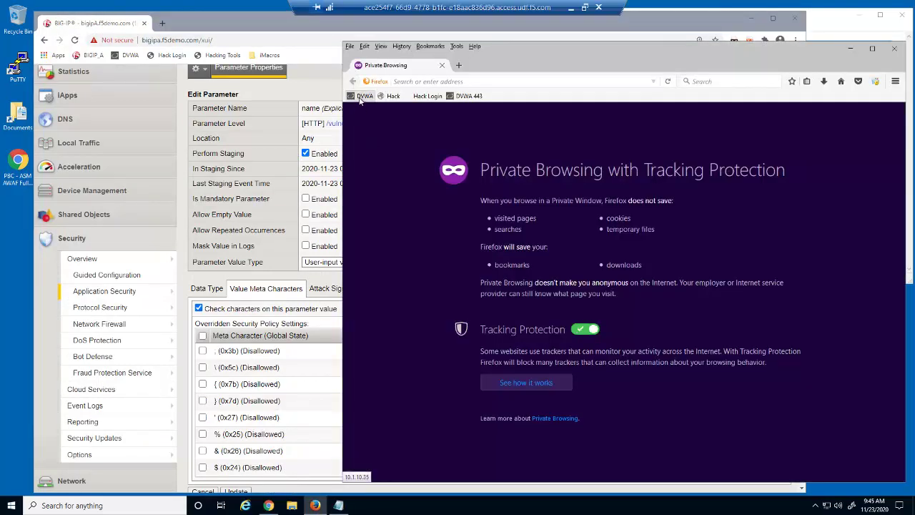
click(364, 95)
click(549, 213)
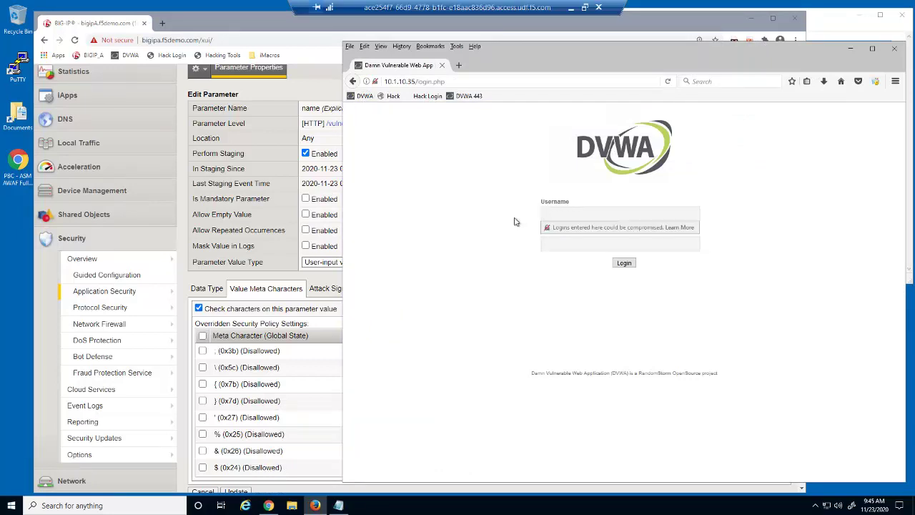
key(Tab)
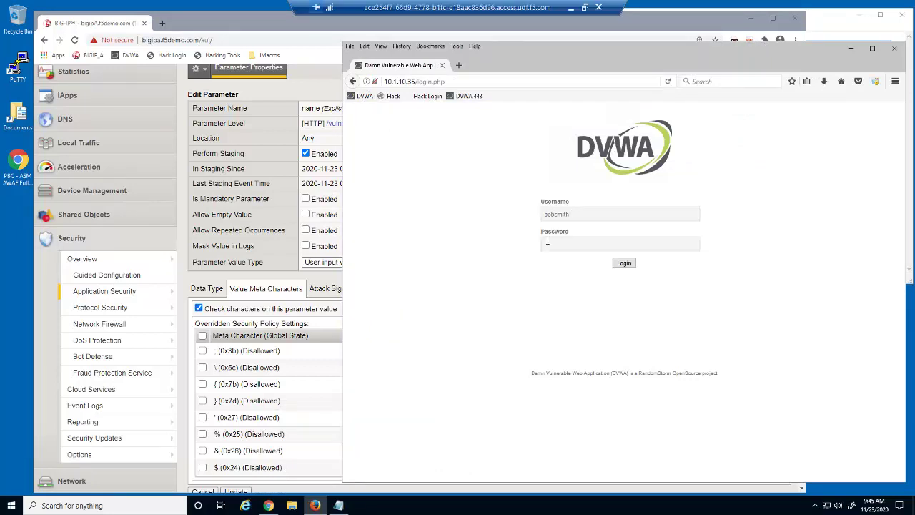
text(passwo)
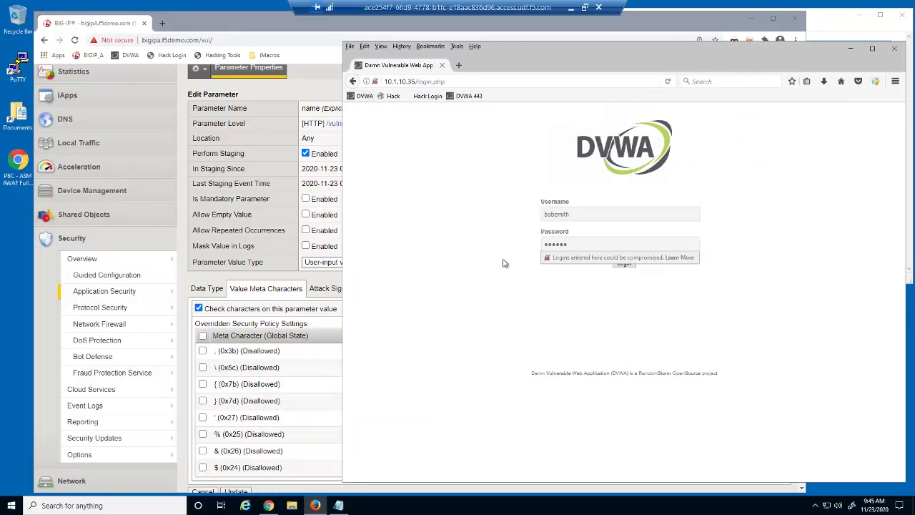
text(rd)
click(622, 263)
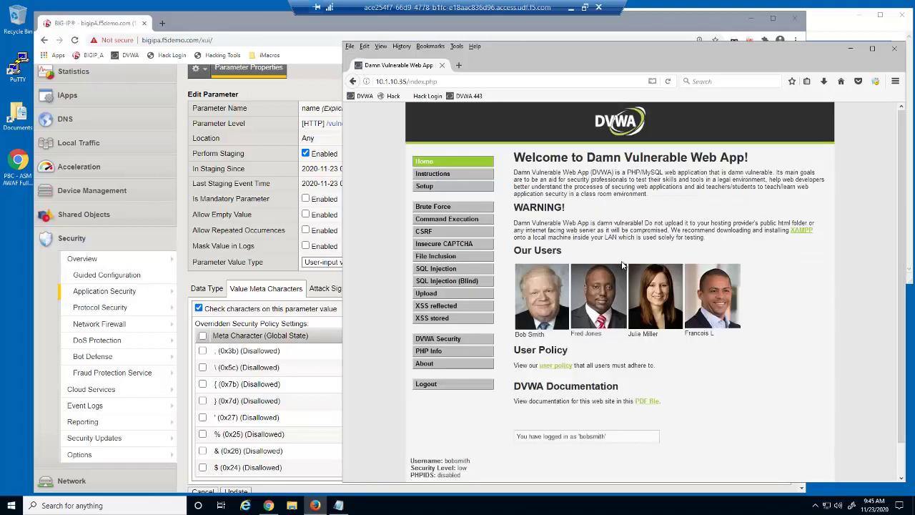
Step: Submit the copied Yamaha paragraph again on DVWA's XSS reflected page
click(447, 308)
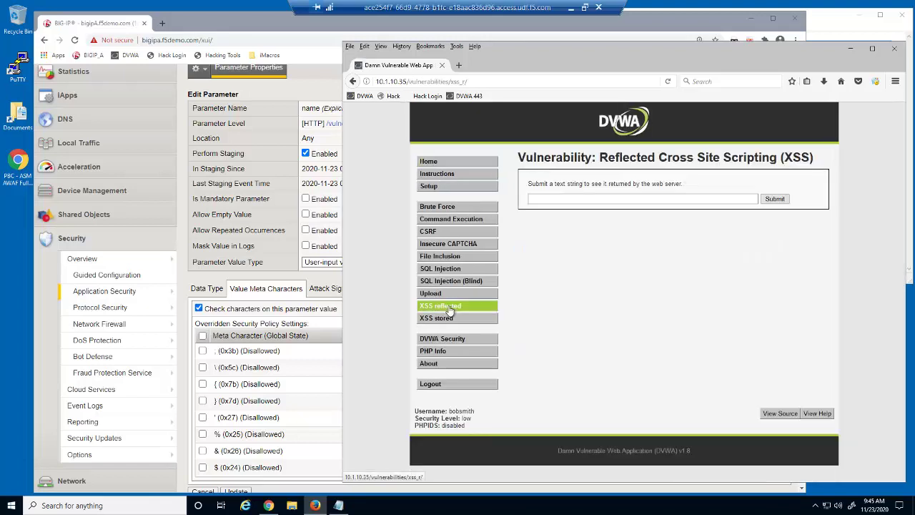
click(600, 198)
right_click(600, 198)
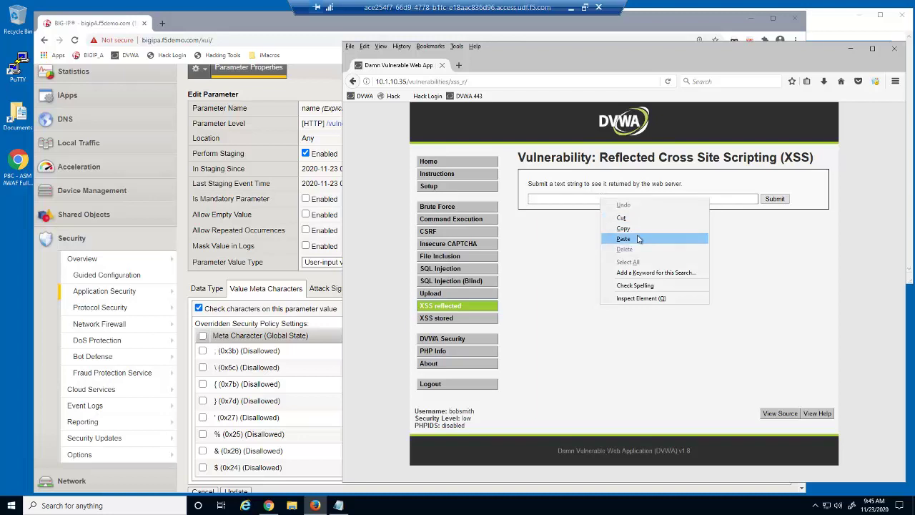
click(638, 237)
click(773, 202)
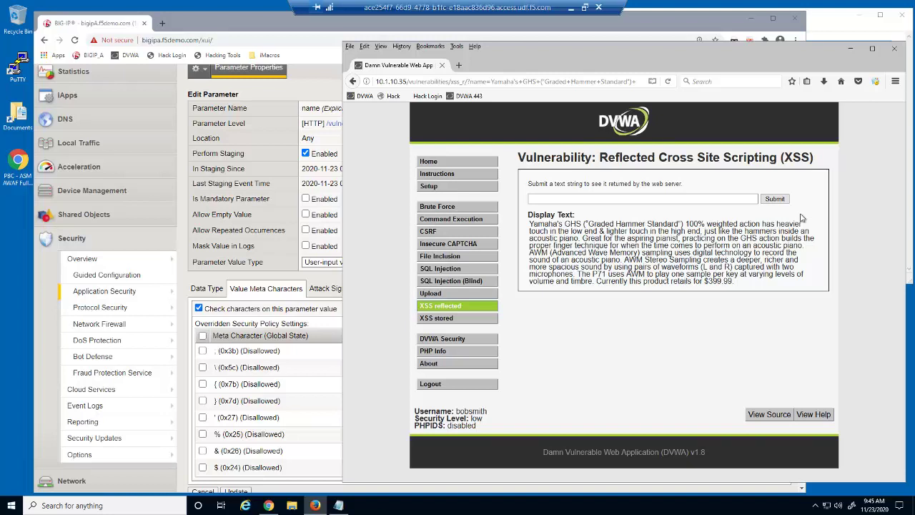
Step: Close the private Firefox window and return to the parameters list to recheck the "name" parameter's staging status
click(894, 48)
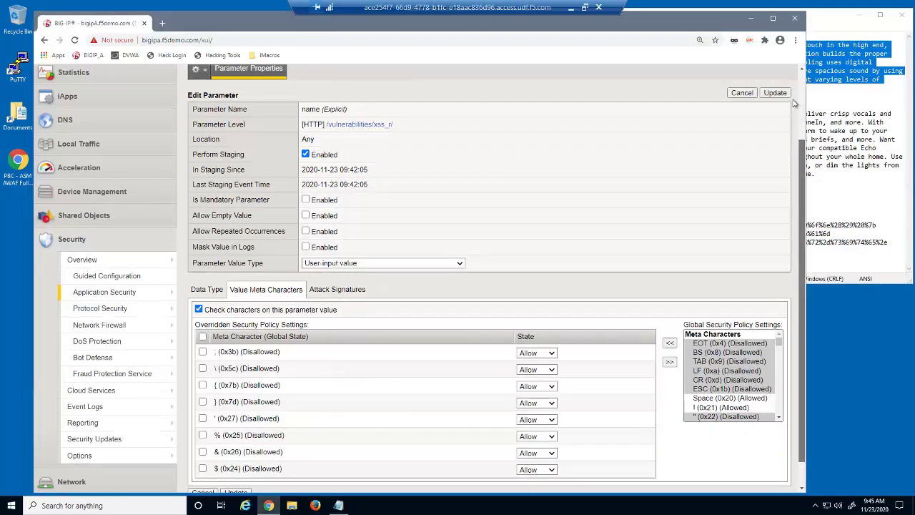
scroll(796, 84, up, 2)
click(388, 144)
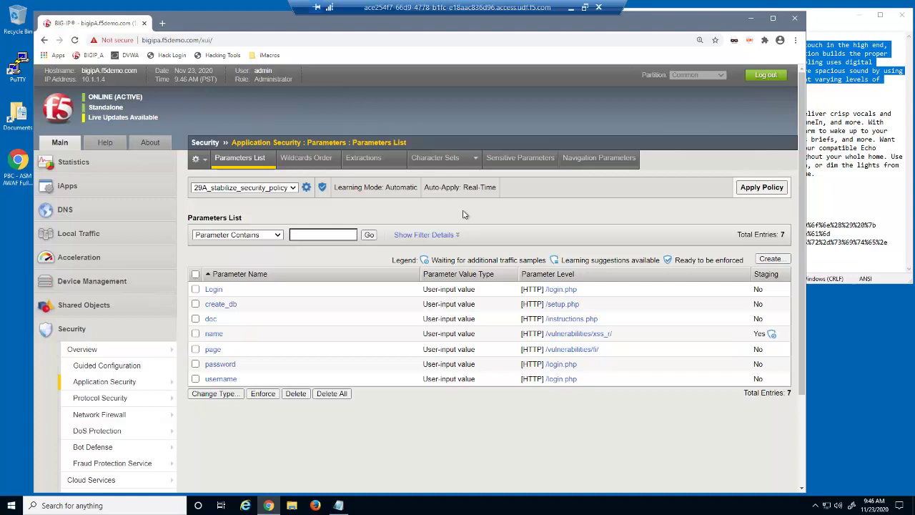
Step: Loop the 29A stabilize.iim demo macro three times in a private Firefox window, and refresh the BIG-IP parameters list to check staging
right_click(315, 505)
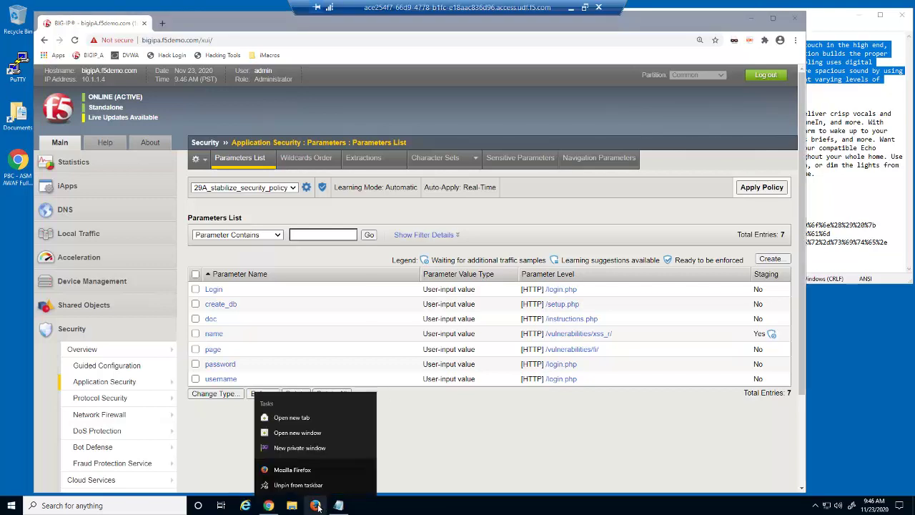
click(325, 448)
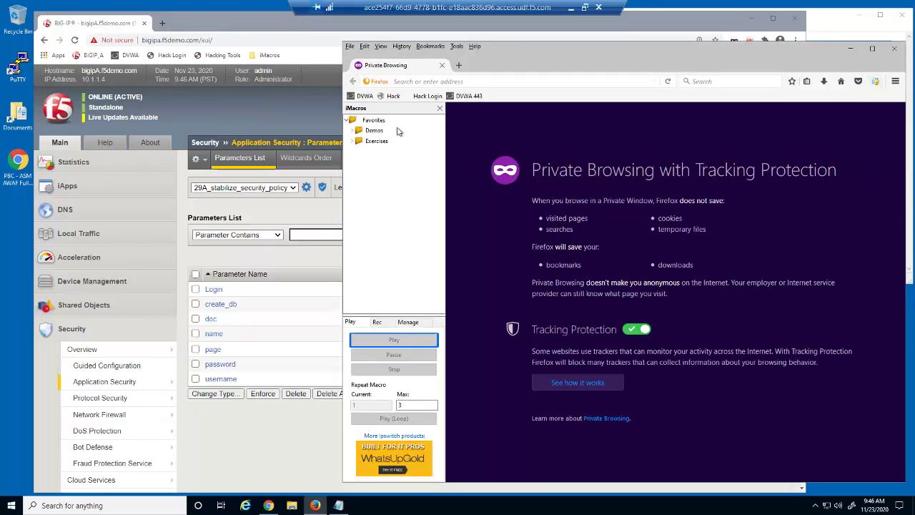
double_click(398, 131)
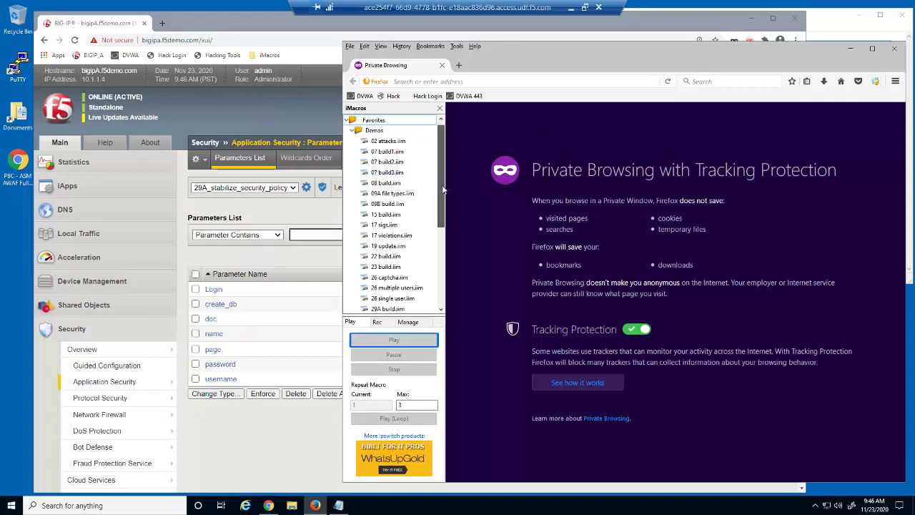
drag(444, 187, 449, 225)
click(397, 236)
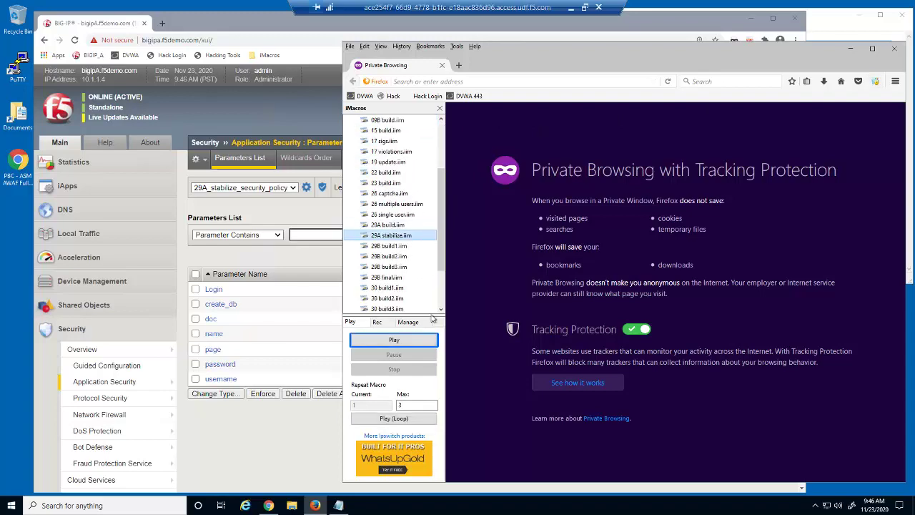
click(432, 419)
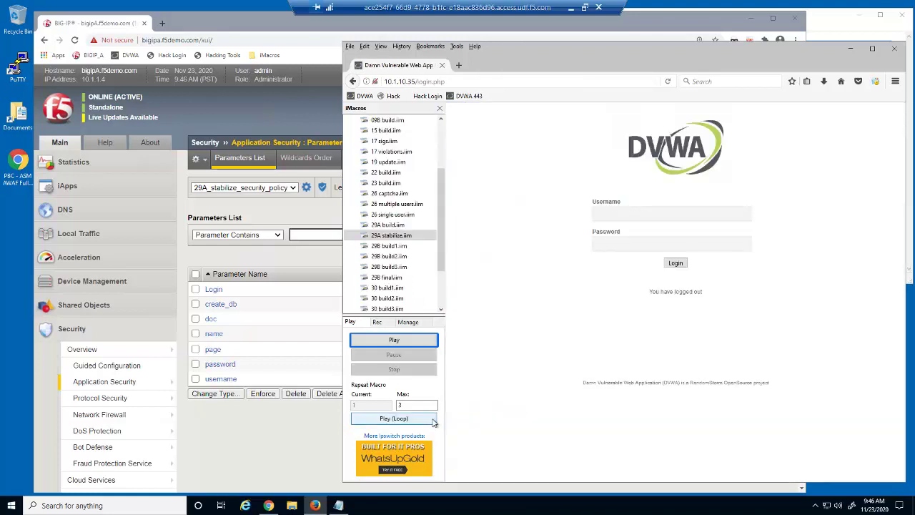
click(896, 51)
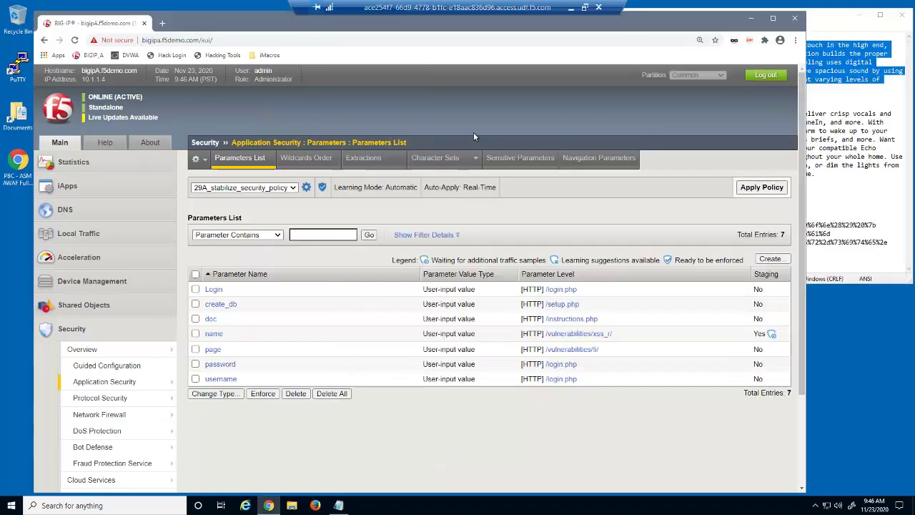
click(377, 144)
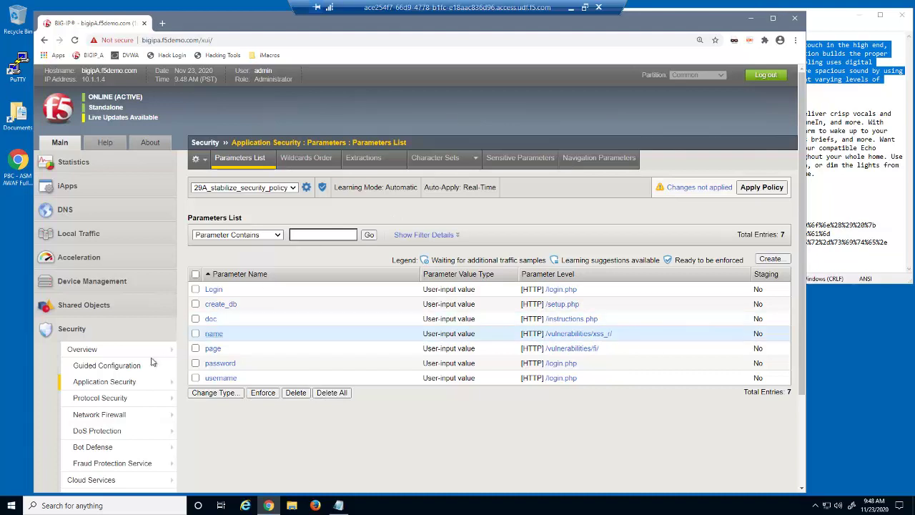
Step: Set 29A_stabilize_security_policy's Policy Building Learning Mode to Disabled, then save and apply the policy
click(123, 384)
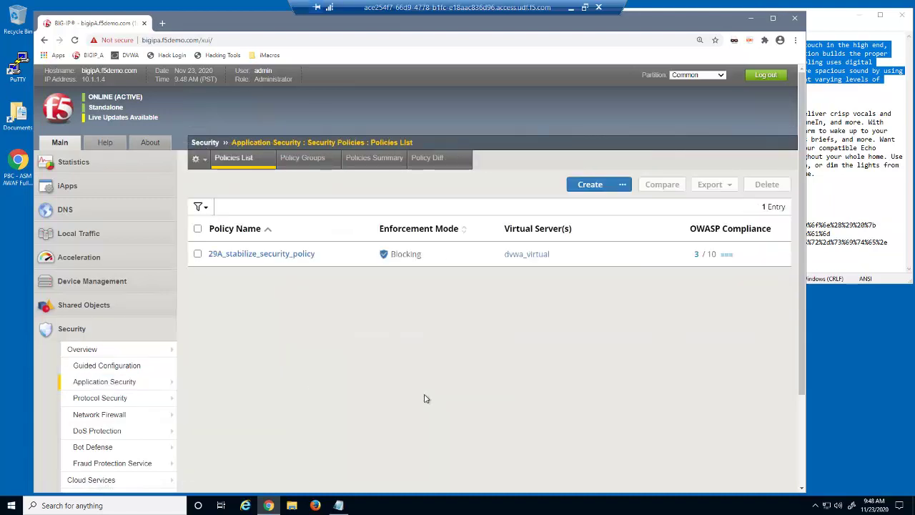
click(306, 257)
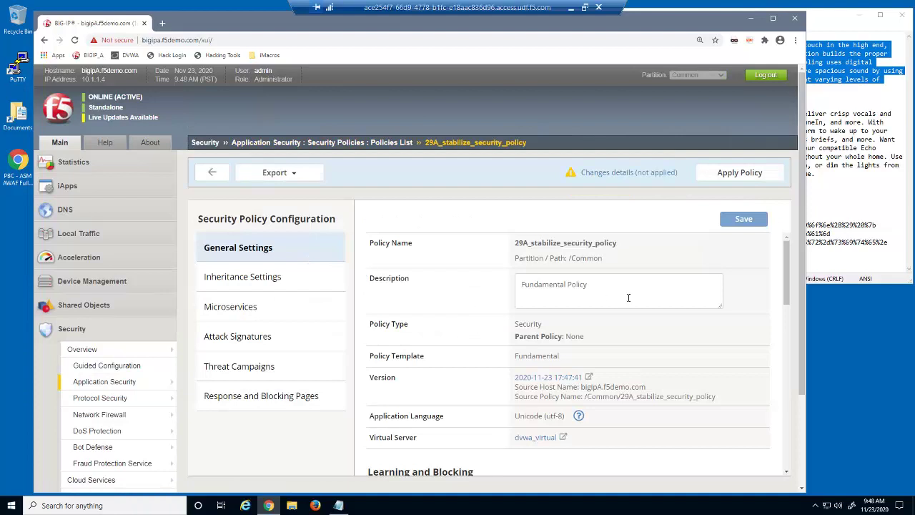
scroll(790, 315, down, 1)
scroll(790, 315, down, 3)
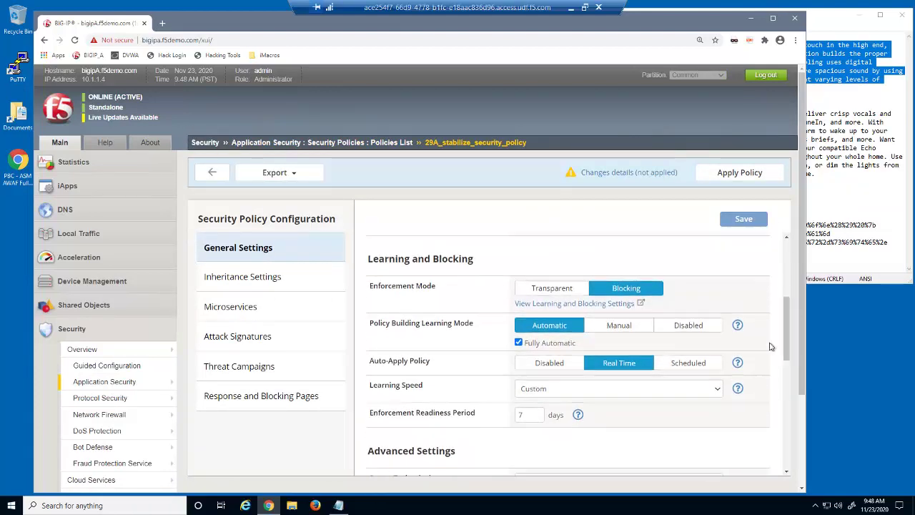
click(714, 327)
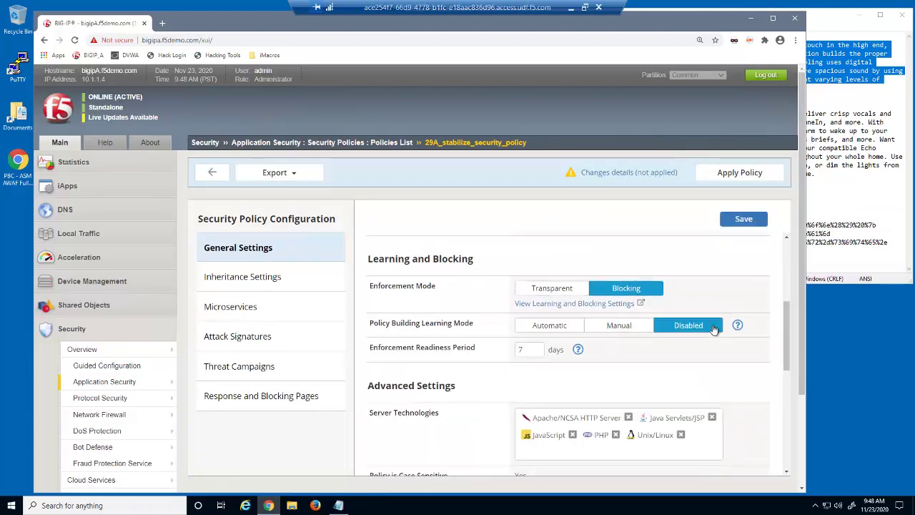
click(749, 223)
click(750, 183)
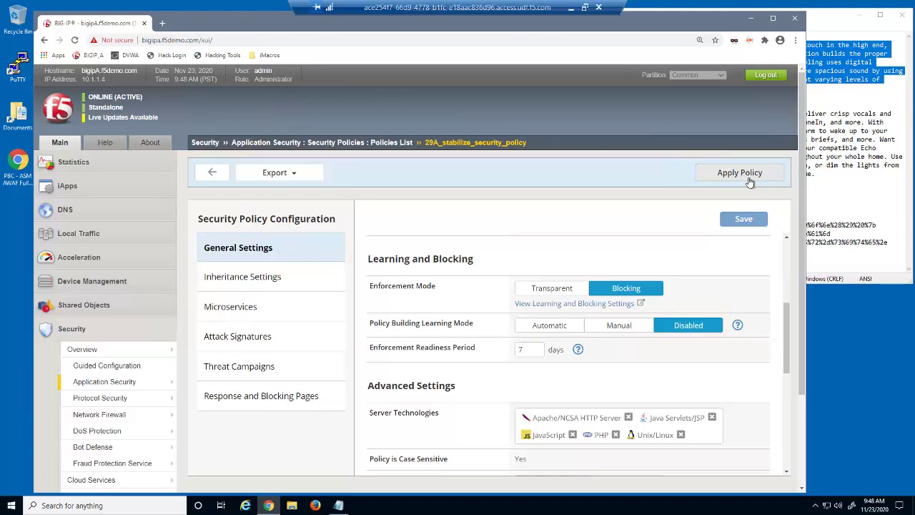
Step: Open DVWA in a new private Firefox window and log in with the username and account password
click(317, 506)
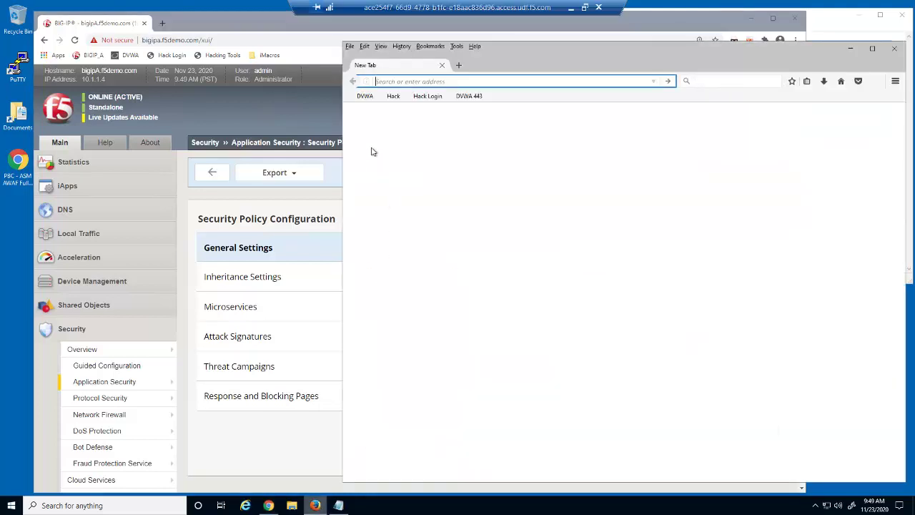
click(362, 96)
click(551, 214)
text(hacker)
key(Tab)
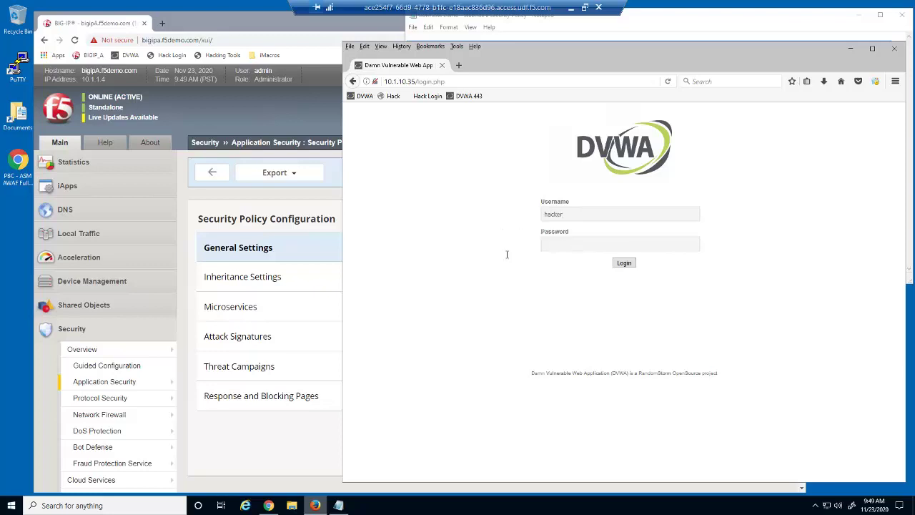
text(password)
click(623, 263)
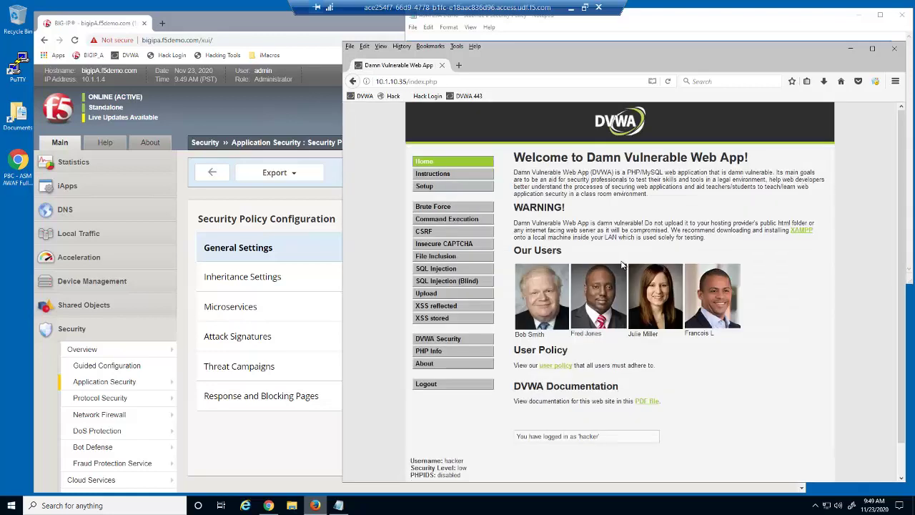
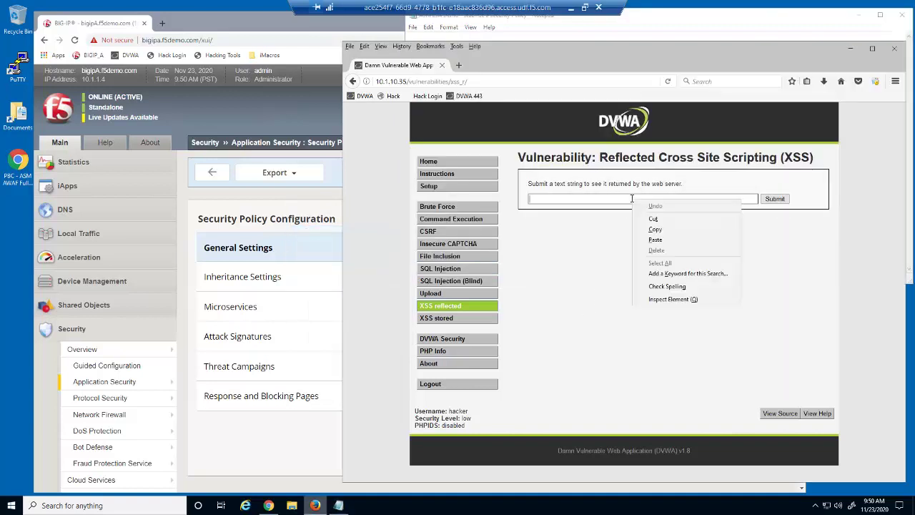
Step: Submit the floor lamps sentence and the encoded index.php?name= script on DVWA's XSS reflected page, and close the private Firefox window
click(661, 239)
click(778, 199)
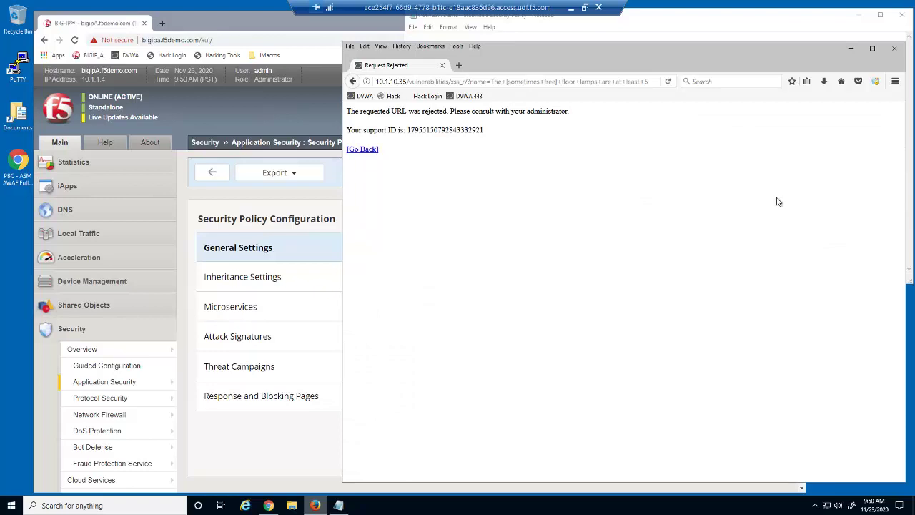
click(363, 96)
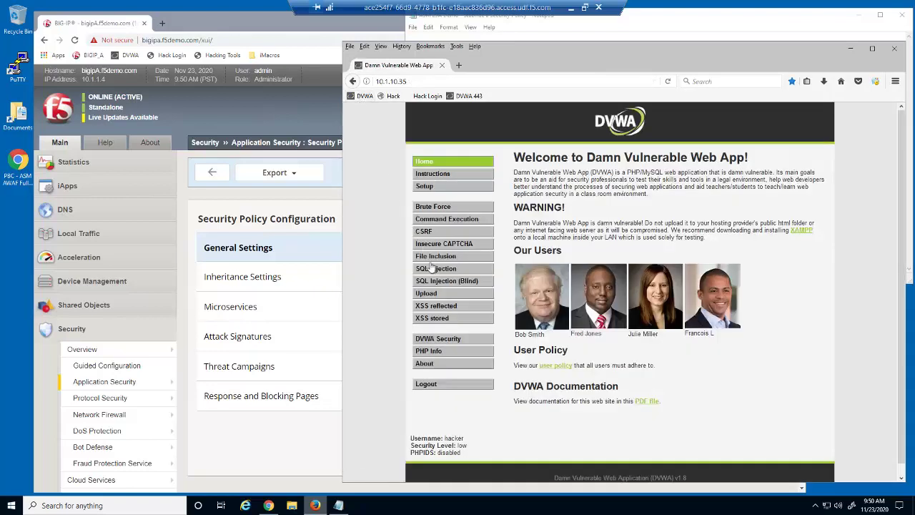
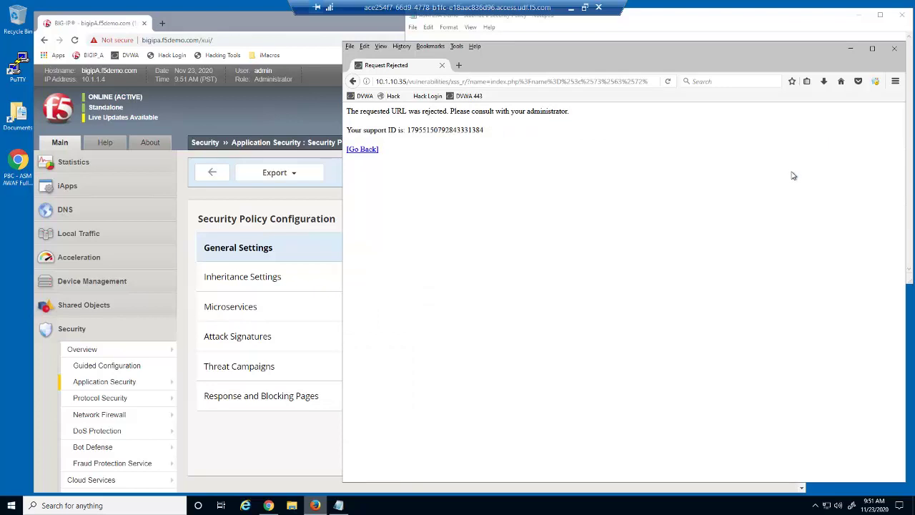
click(894, 47)
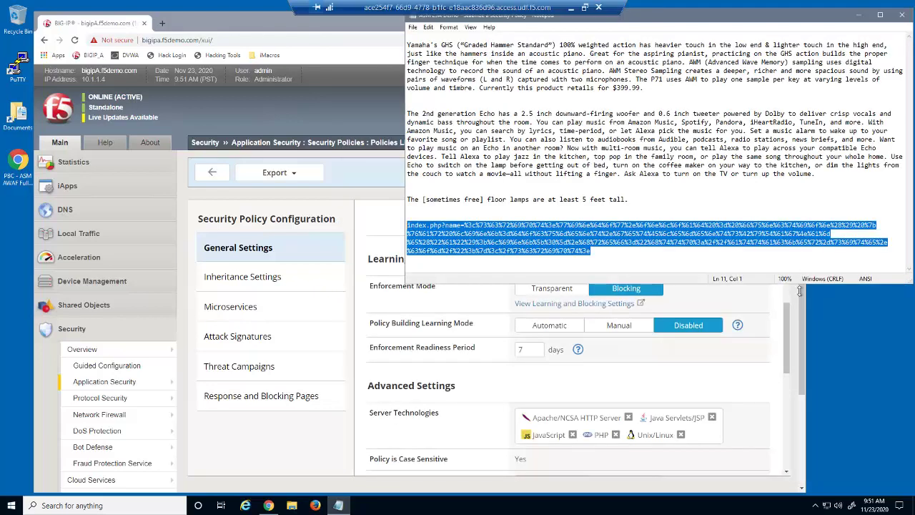
Step: Open BIG-IP's application requests event log and filter it by request status Blocked
click(801, 346)
scroll(801, 347, down, 1)
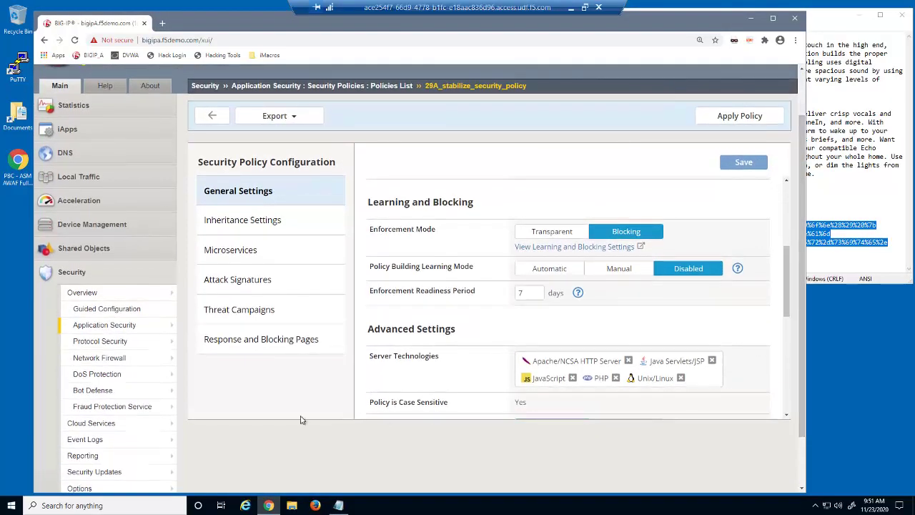
scroll(107, 429, up, 1)
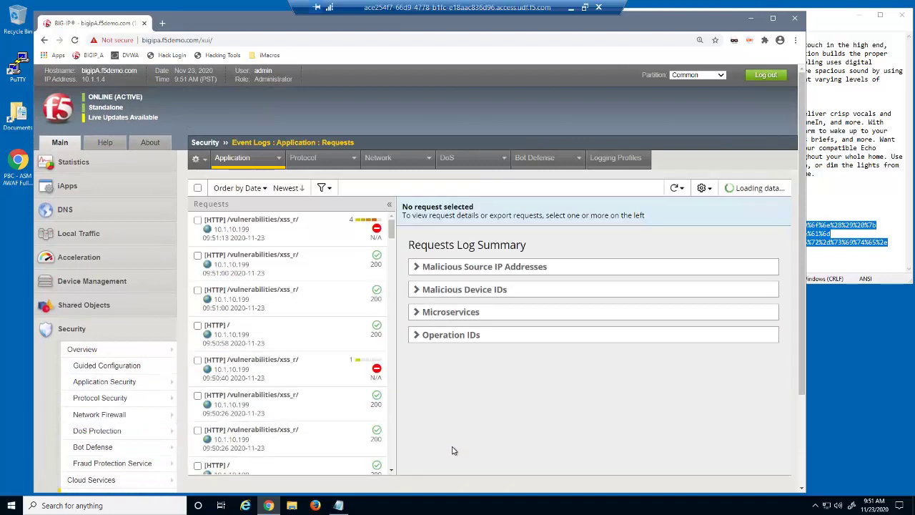
click(321, 187)
click(512, 439)
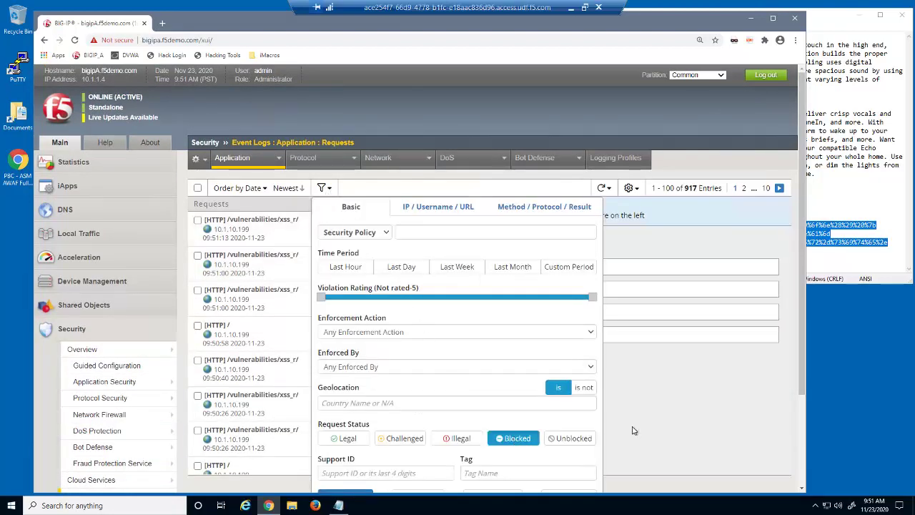
scroll(764, 423, down, 2)
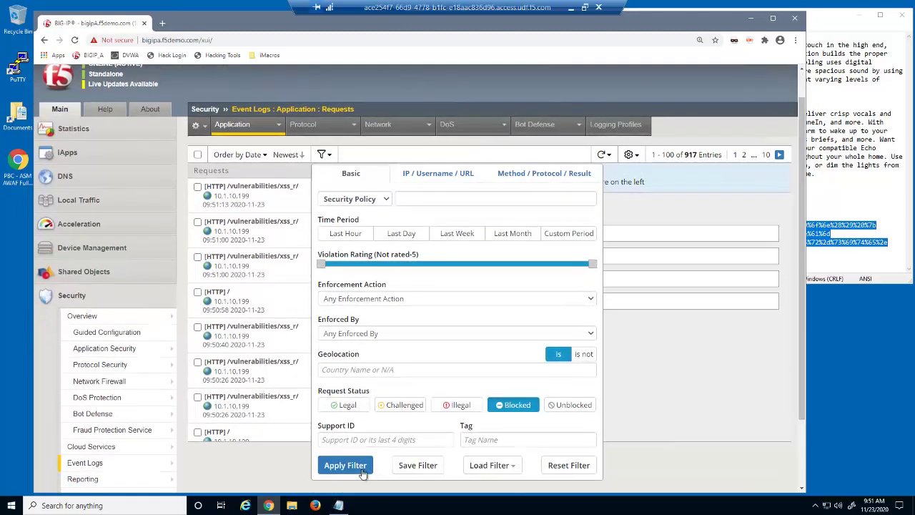
click(357, 468)
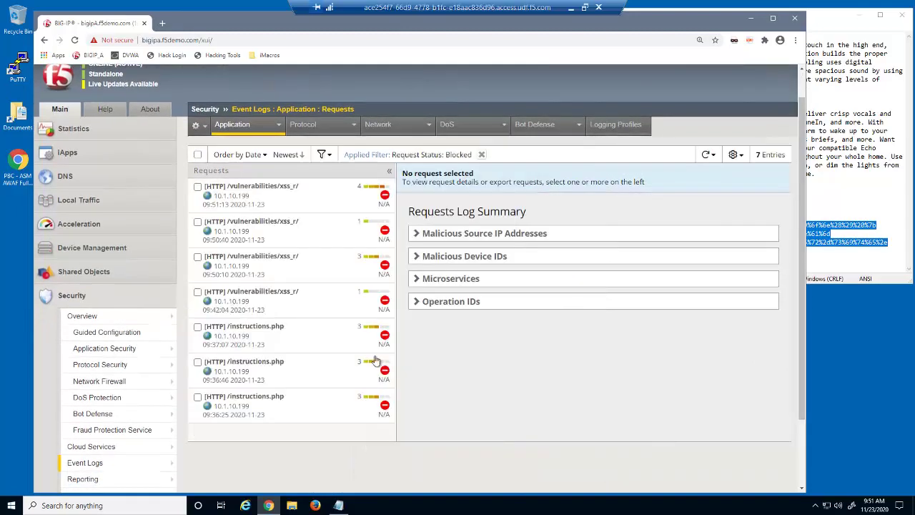
Step: Examine the illegal parameter value length occurrence in the blocked 09:50:10 request to /vulnerabilities/xss_r/, including the detected and expected lengths
click(333, 267)
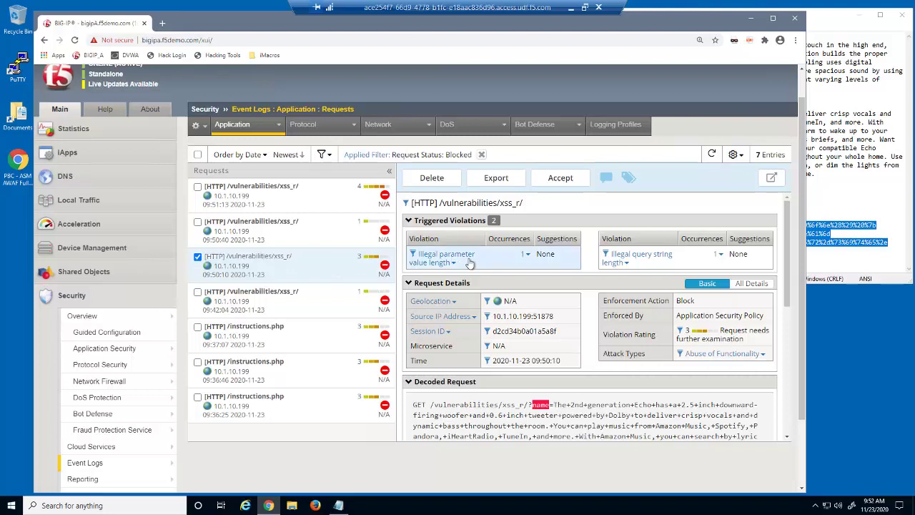
click(526, 259)
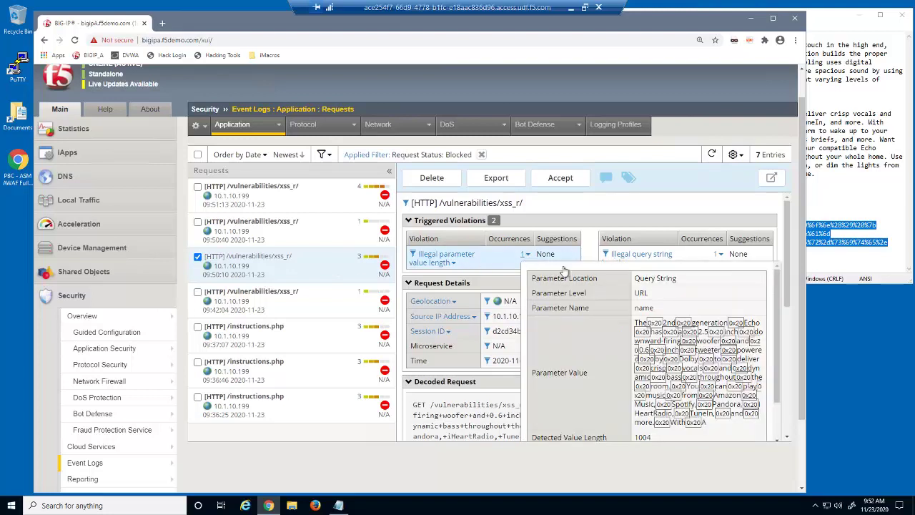
drag(773, 331, 781, 358)
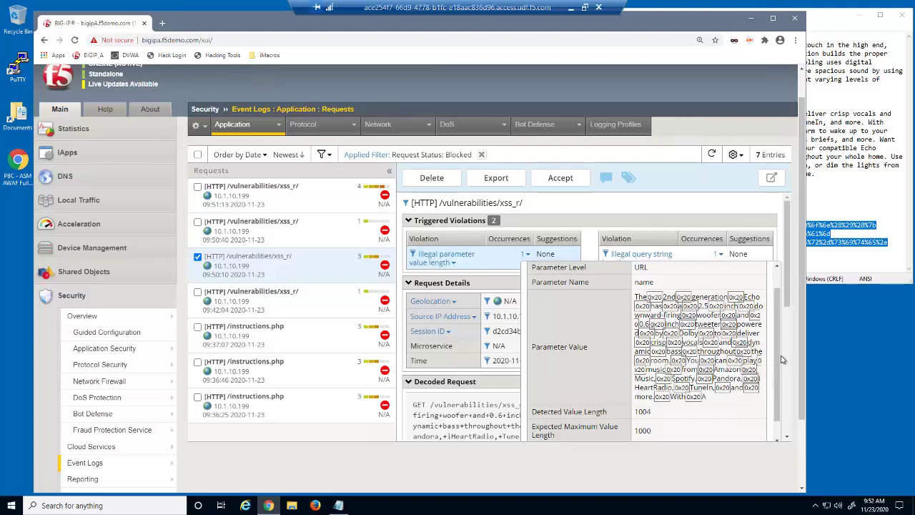
Step: Examine the illegal meta character in value occurrences in the blocked 09:50:40 request containing the floor lamps text
click(320, 228)
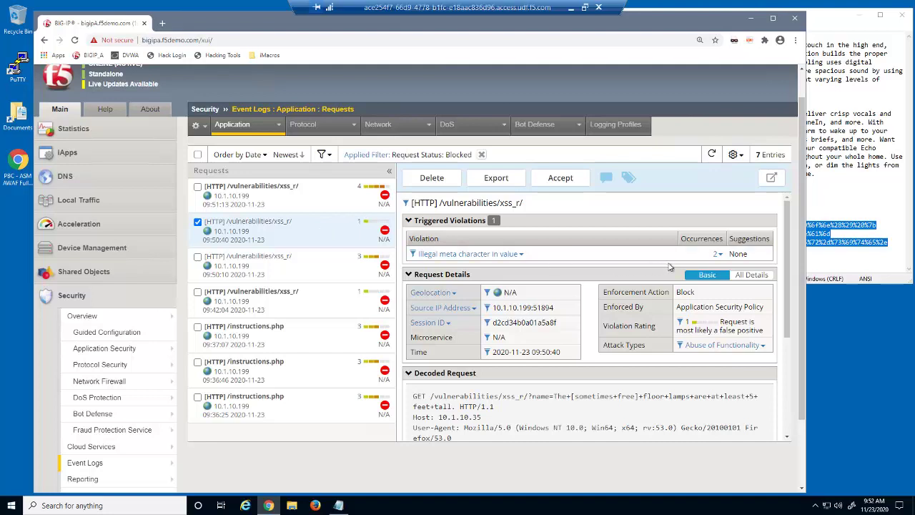
click(716, 254)
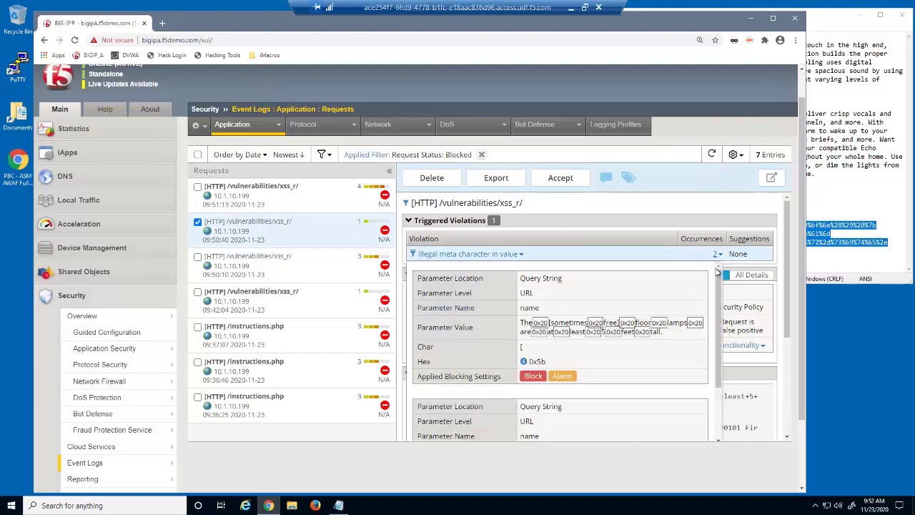
drag(718, 284, 706, 341)
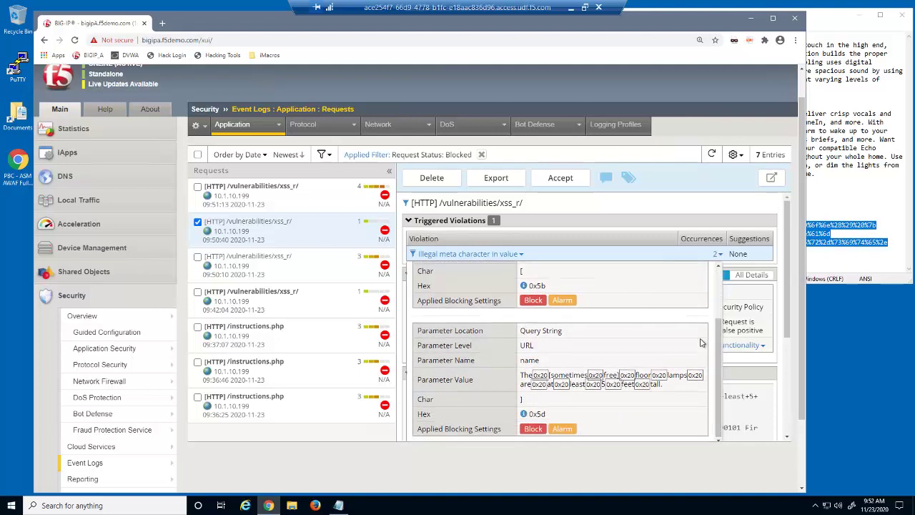
Step: Examine the attack signature occurrences in the blocked 09:51:13 request containing the script, then close the occurrence details
click(347, 201)
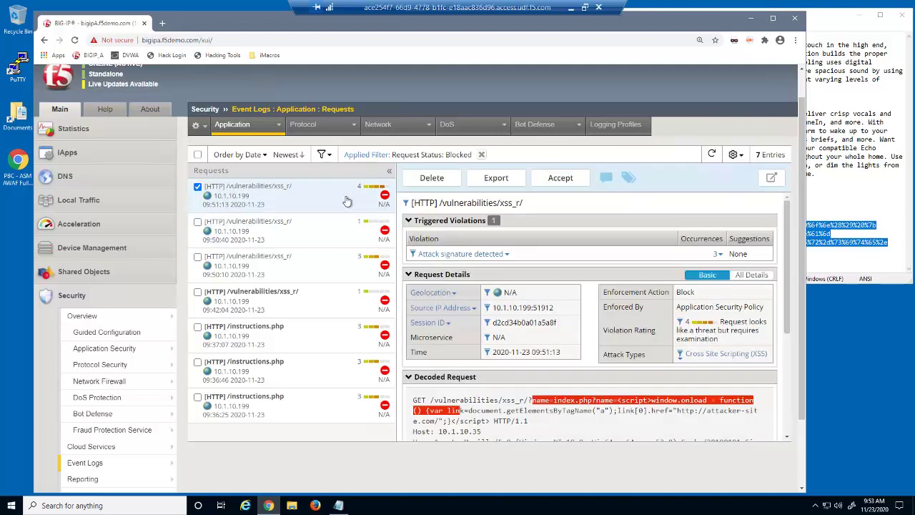
click(717, 255)
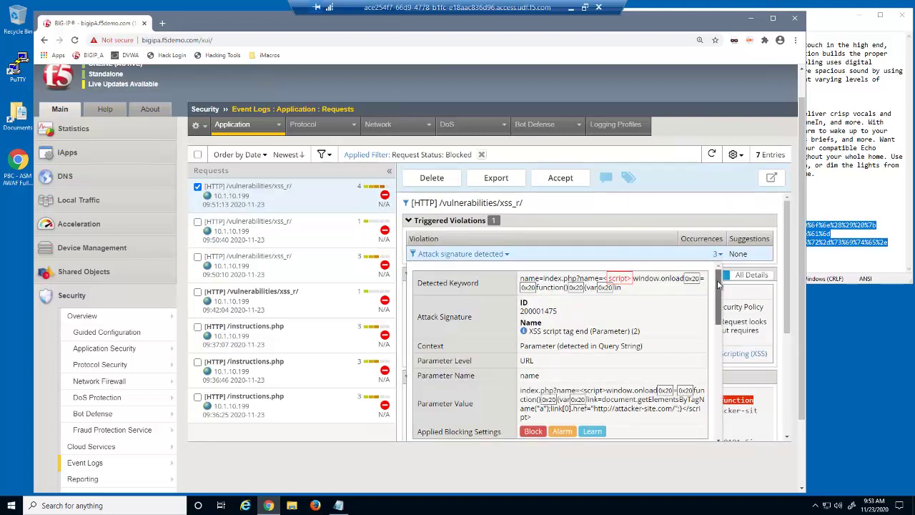
drag(720, 286, 711, 376)
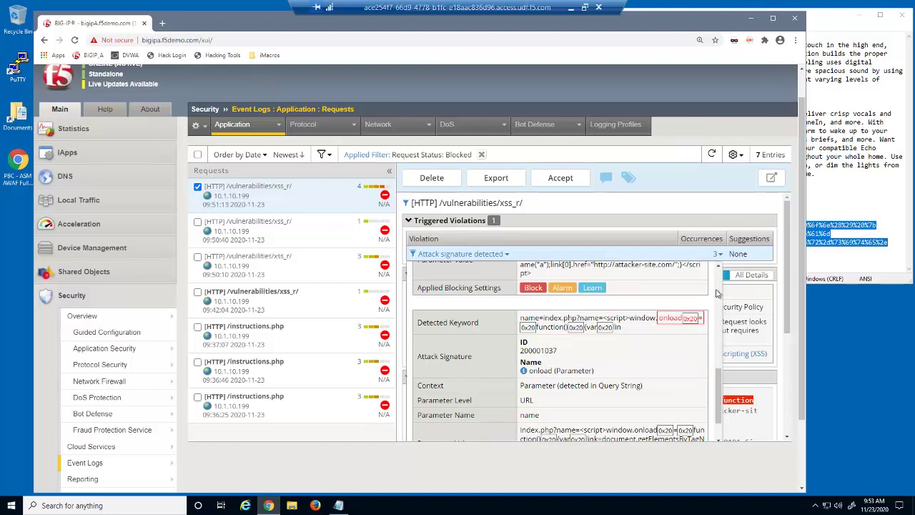
click(715, 255)
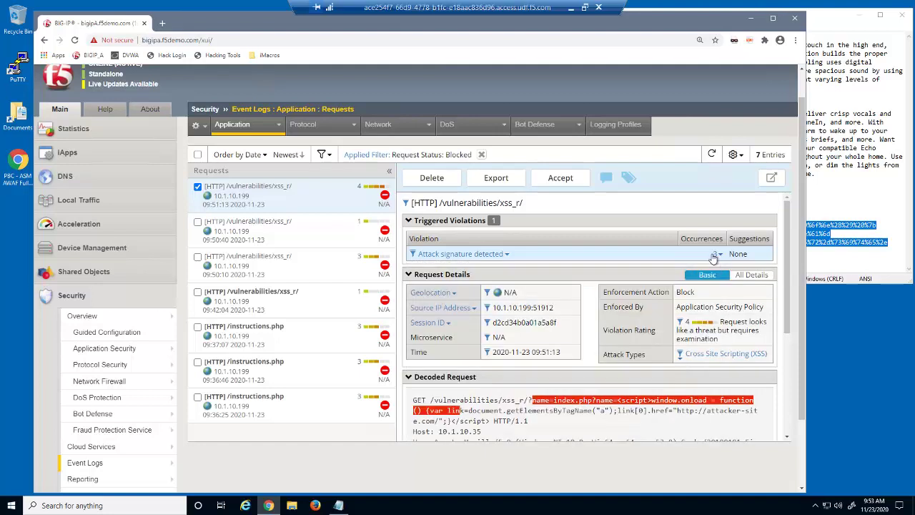